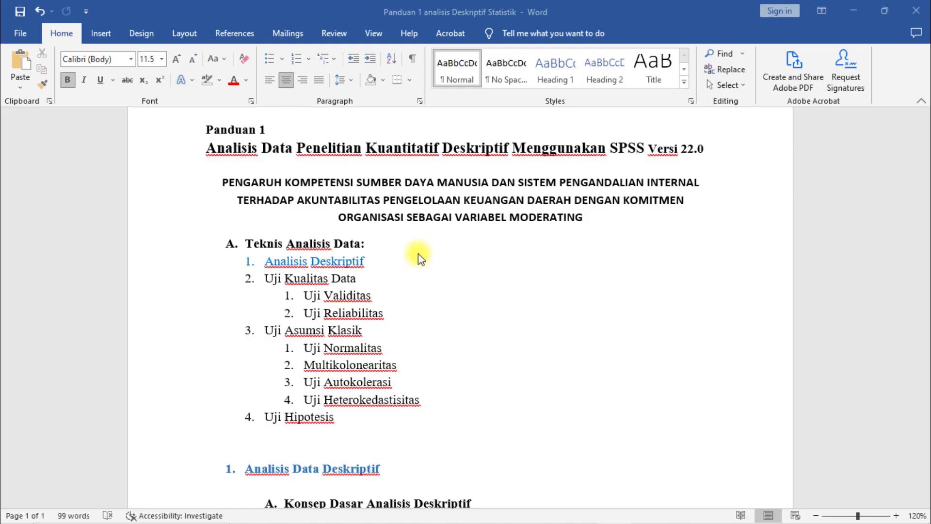
Read the guide's section on the basic concept of descriptive analysis and switch to the Blodata responden-1 workbook in Excel.
scroll(445, 264, "down", 3)
scroll(445, 265, "down", 1)
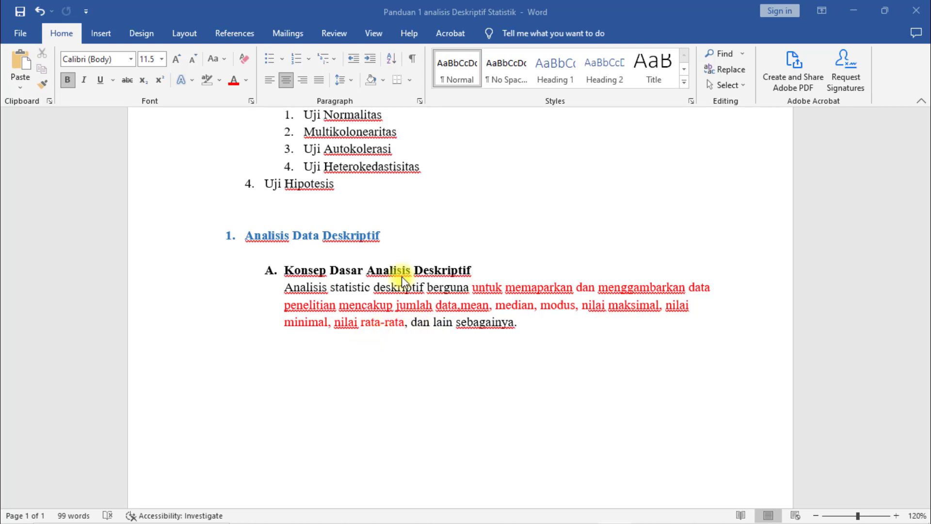
left_click(853, 10)
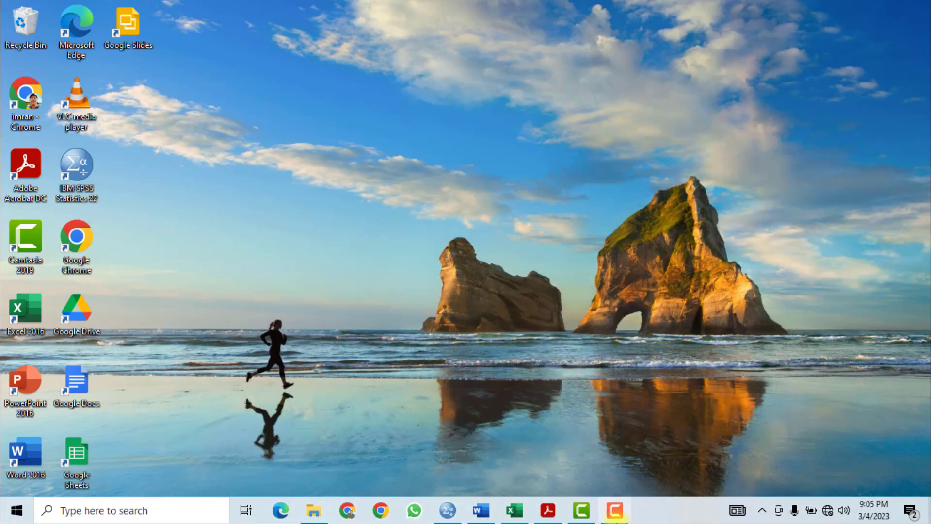
left_click(513, 510)
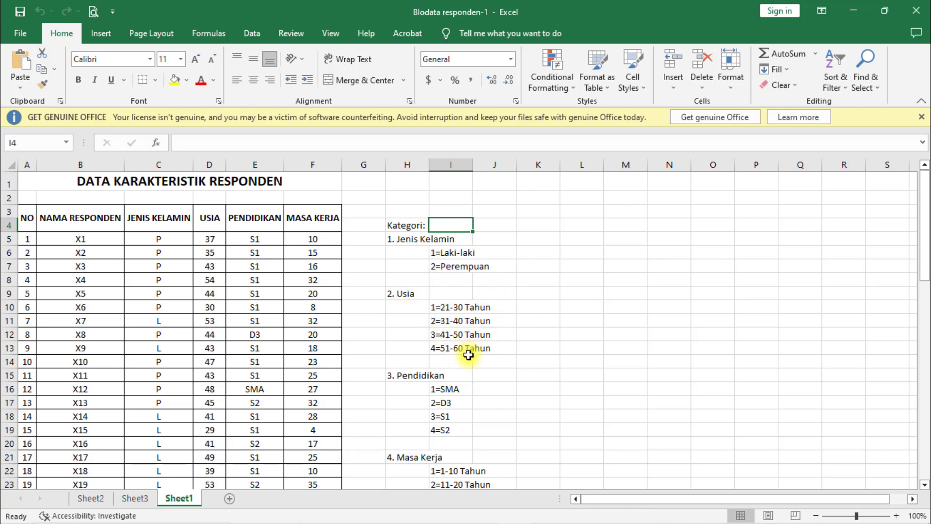
Review the respondent characteristics table and the category codes for gender, age, education and length of service.
scroll(432, 353, "down", 3)
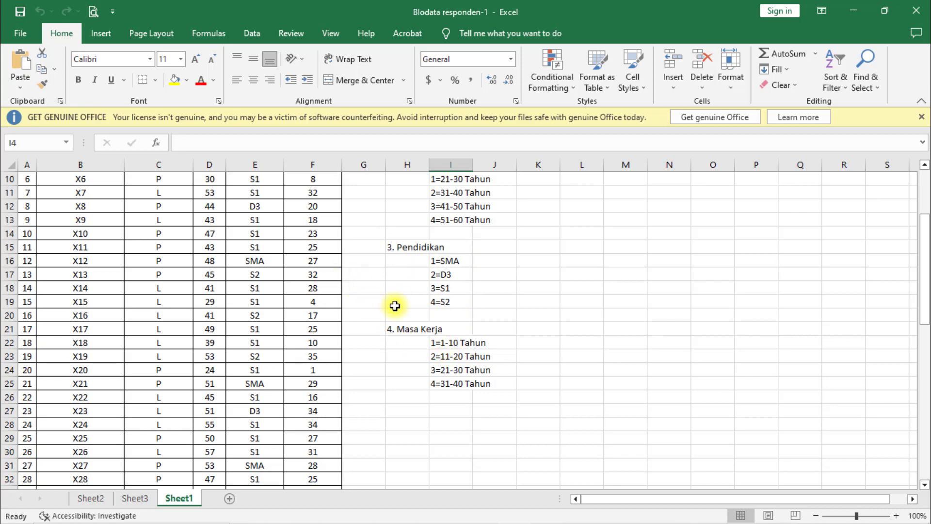
scroll(393, 303, "up", 3)
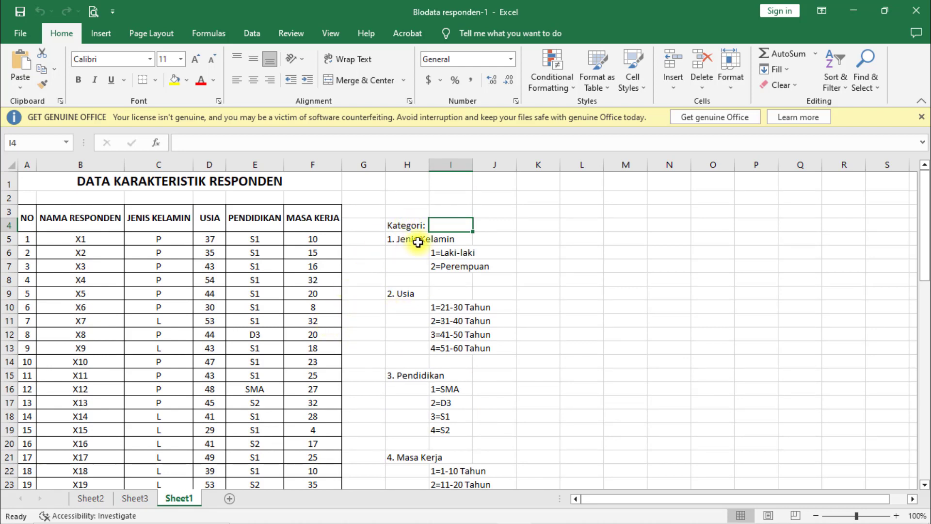
scroll(155, 286, "down", 1)
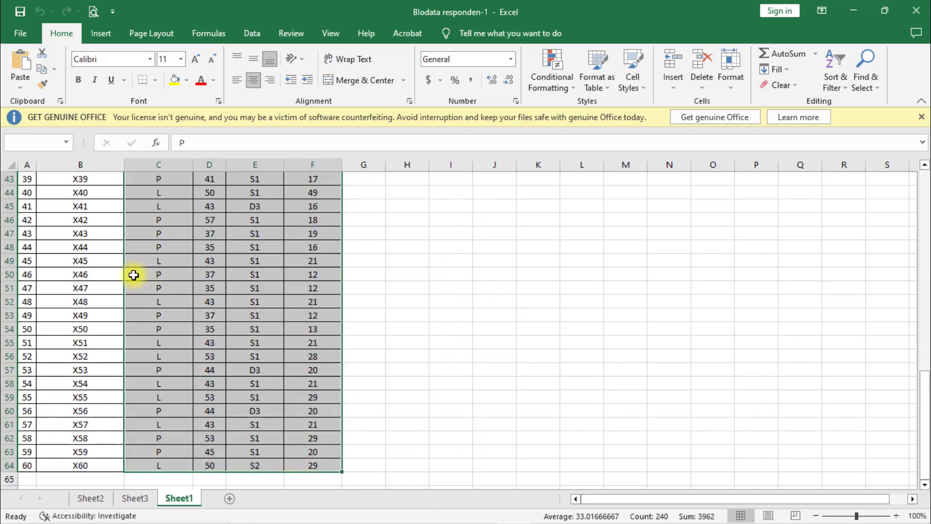
key("ctrl+c")
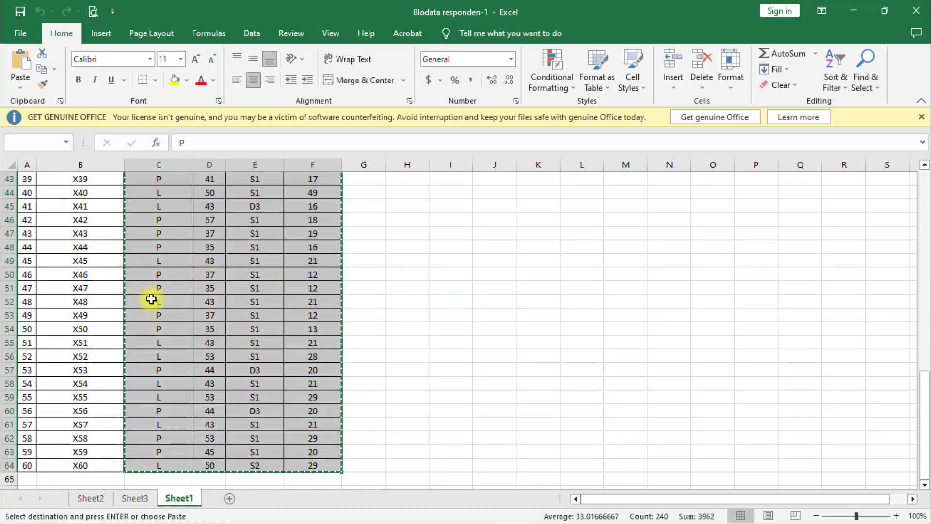
scroll(152, 299, "down", 2)
scroll(297, 333, "up", 7)
scroll(197, 316, "down", 6)
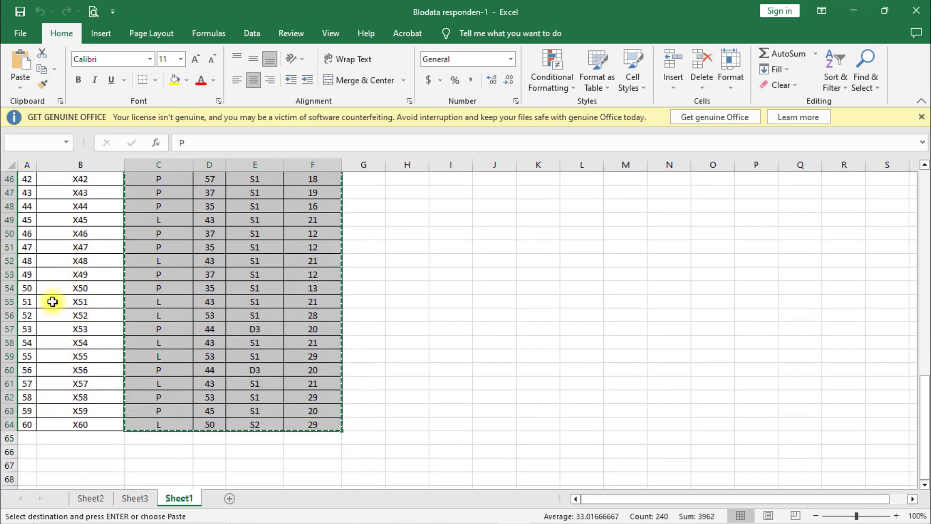
scroll(85, 283, "up", 11)
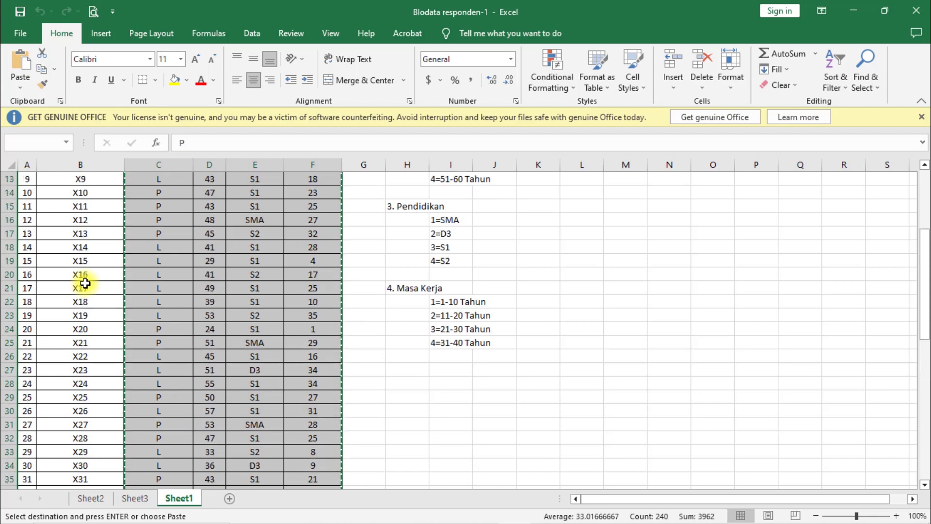
scroll(85, 283, "up", 4)
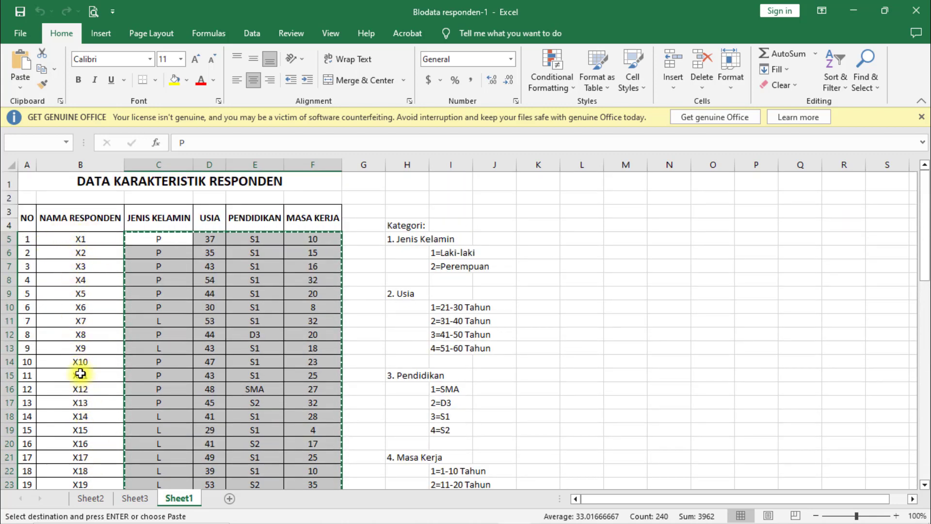
scroll(80, 374, "down", 14)
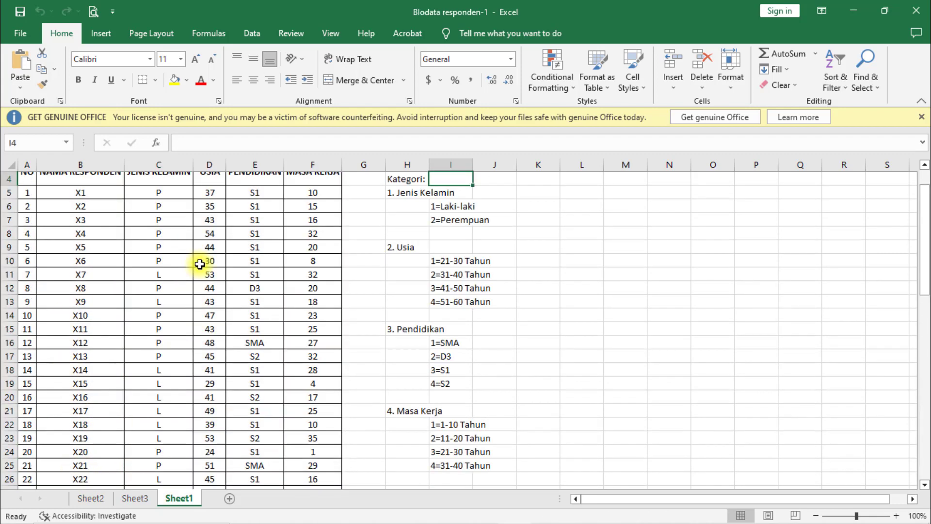
scroll(197, 264, "up", 2)
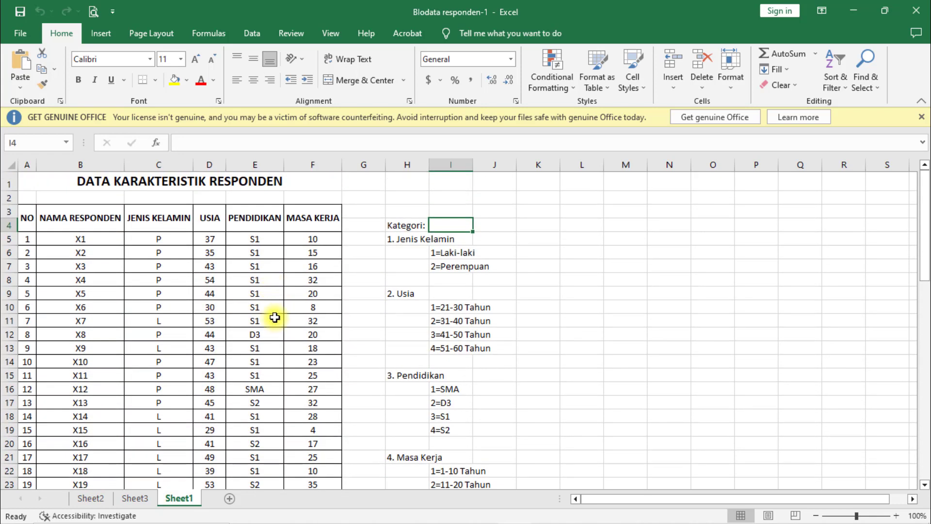
Copy the Jenis Kelamin, Usia, Pendidikan and Masa Kerja data for all respondents, cells C5 to F64.
left_click(154, 237)
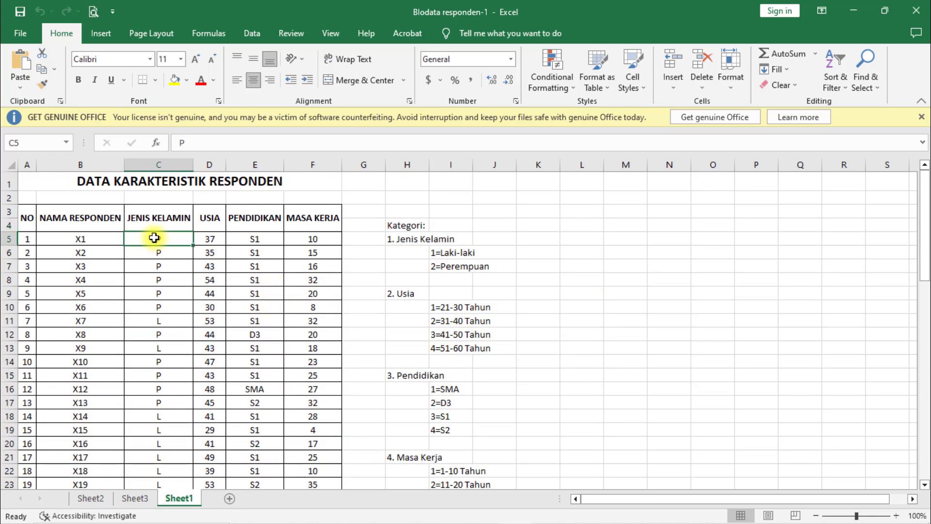
scroll(154, 238, "down", 10)
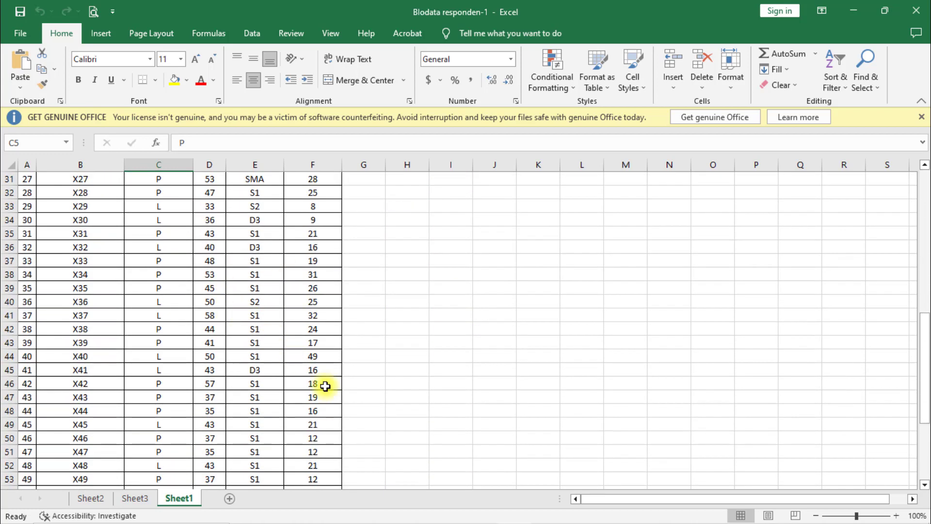
scroll(325, 386, "down", 4)
left_click(315, 465, "shift")
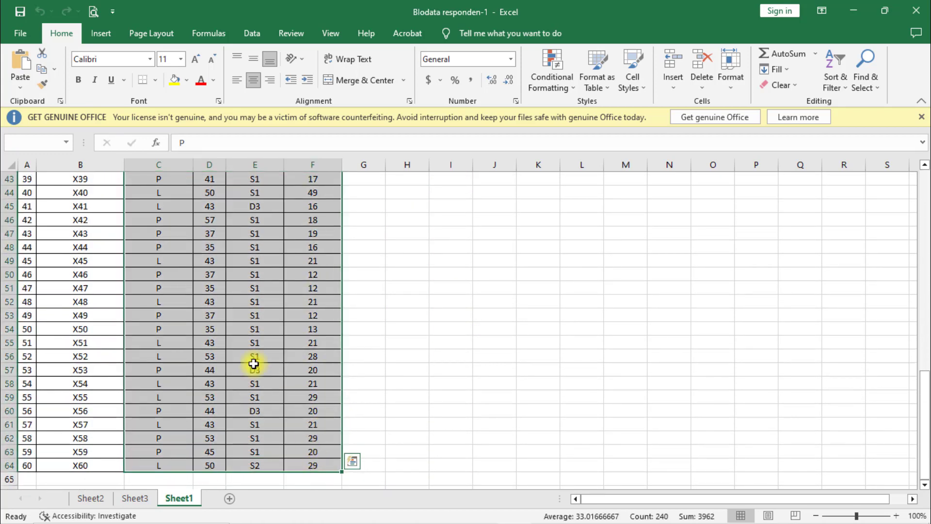
key("ctrl+c")
Switch to SPSS Statistics and paste the copied respondent data starting at the first case of the first variable.
left_click(449, 512)
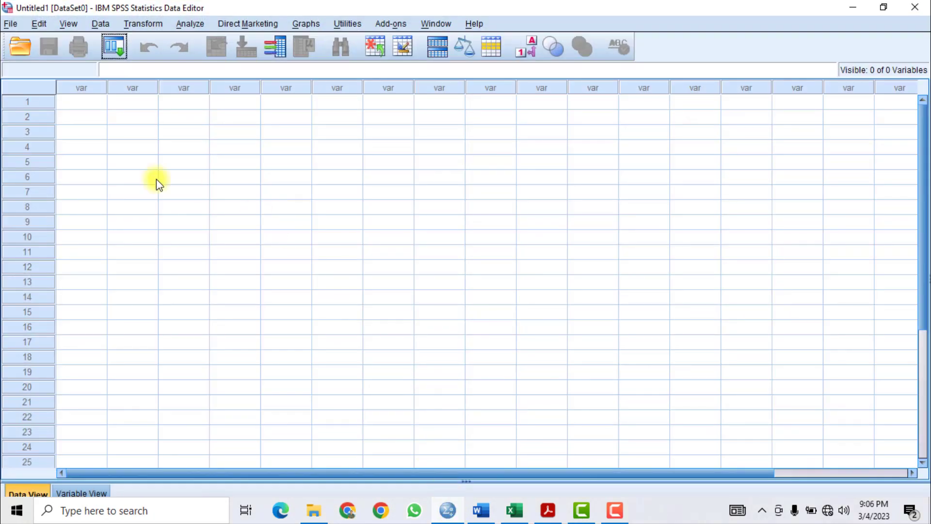
left_click(78, 103)
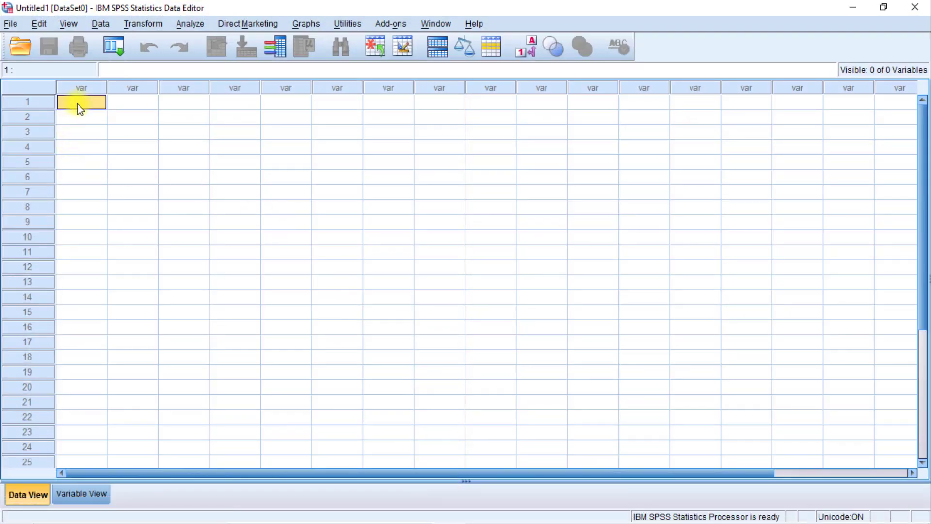
key("ctrl+v")
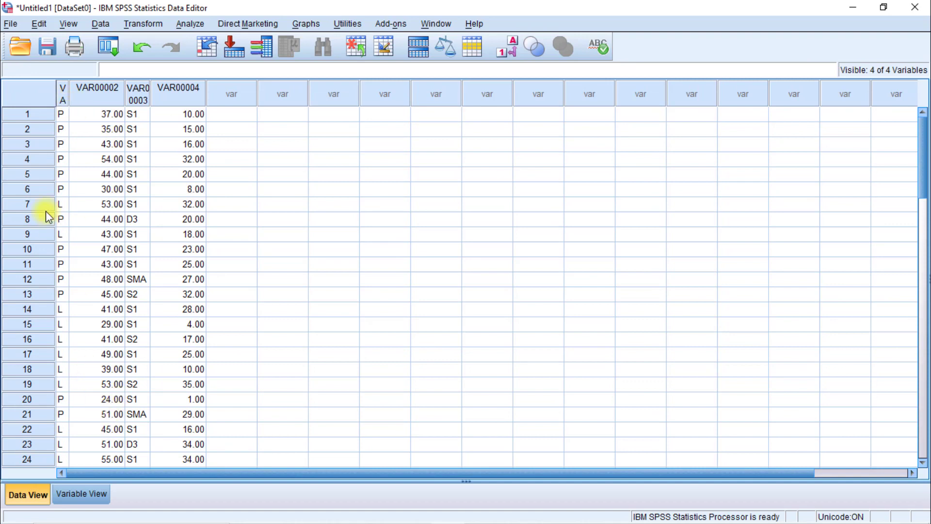
Check the column headings in the Excel table and name the first SPSS variable Jenis_Kelamin.
left_click(80, 494)
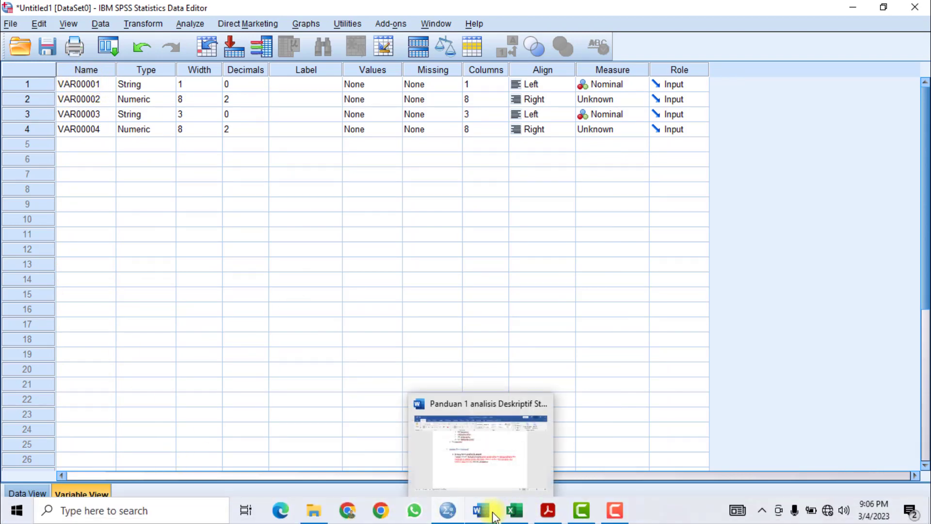
left_click(514, 510)
scroll(125, 250, "up", 13)
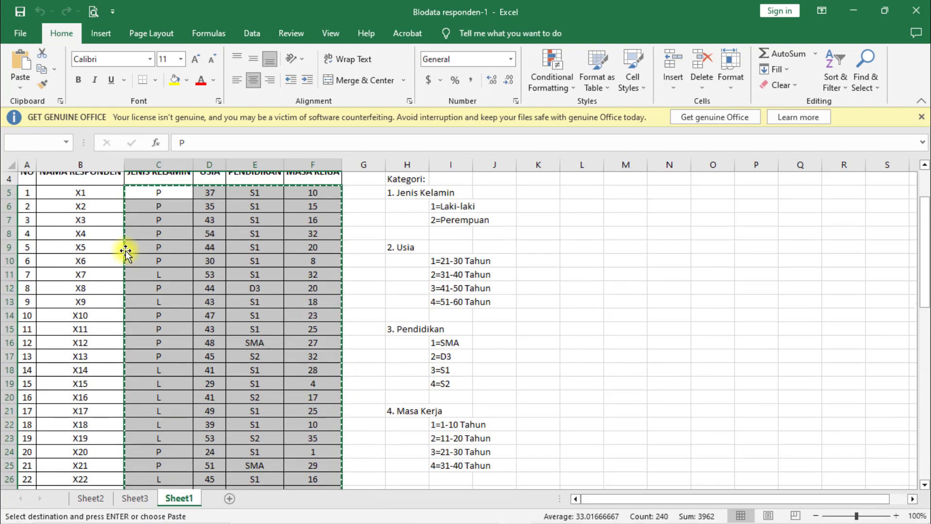
scroll(126, 251, "up", 1)
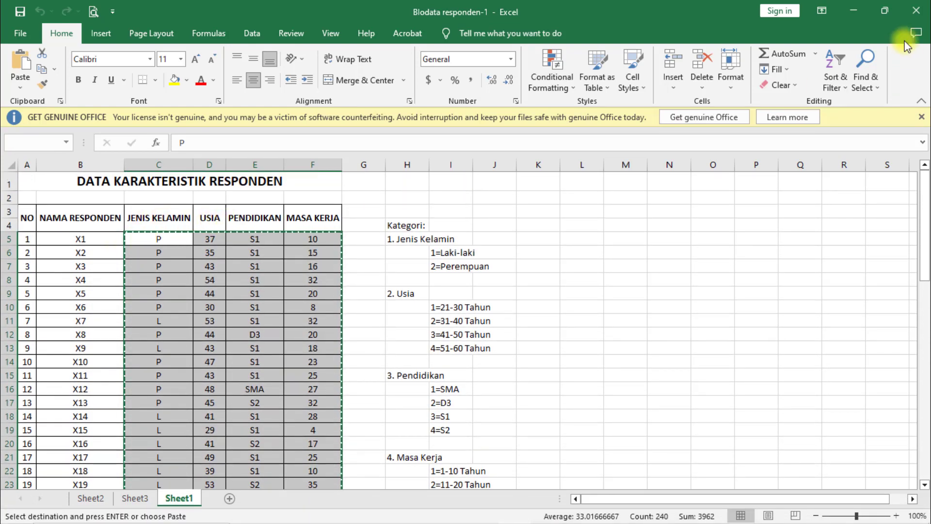
left_click(853, 10)
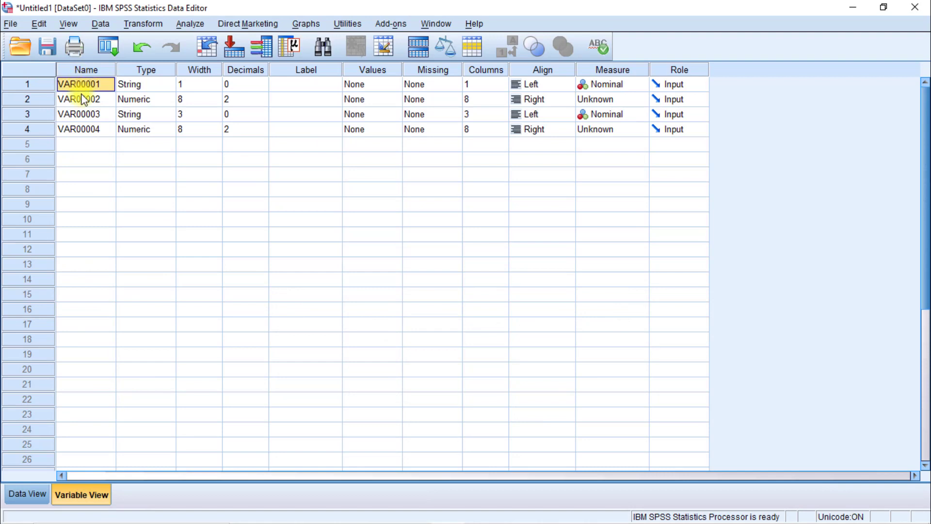
type("Jenis_K")
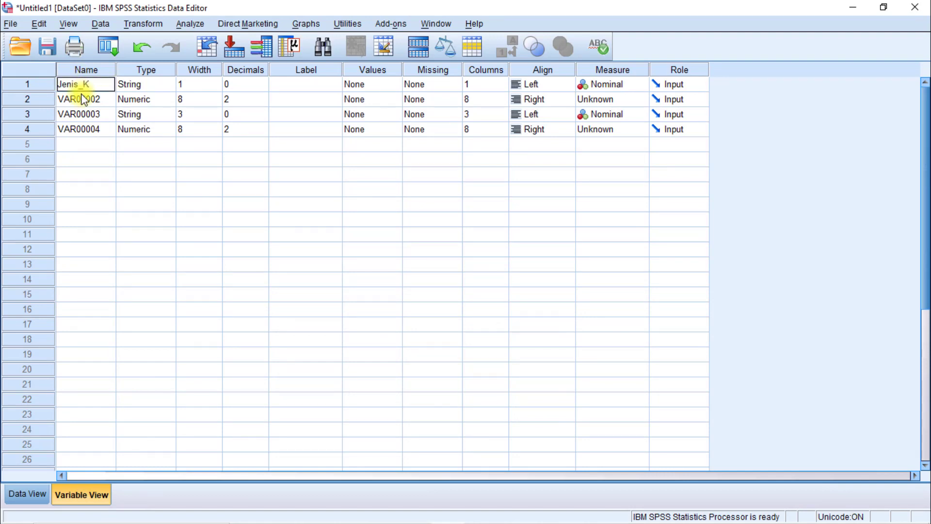
type("elamin")
Rename the second, third and fourth variables as Usia, Pendidikan and Masa_Kerja.
left_click(85, 100)
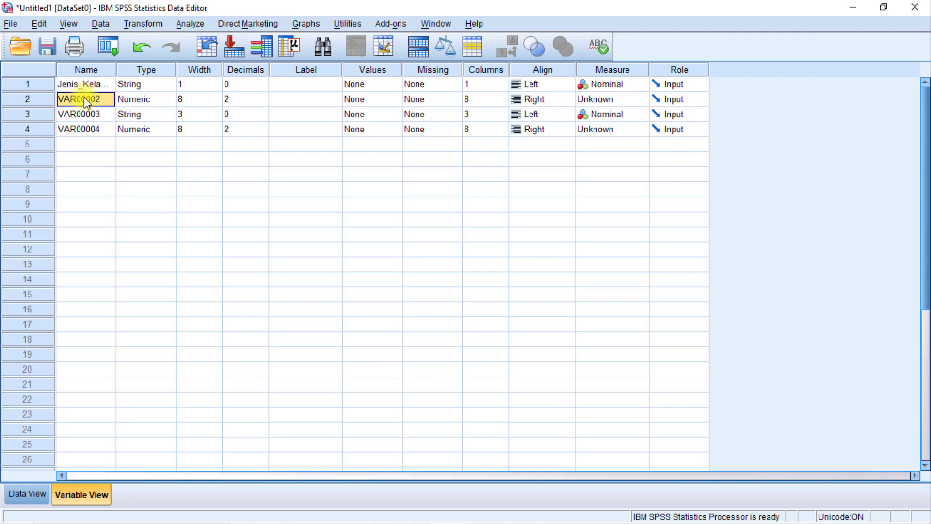
type("Usia")
left_click(91, 112)
type("Pendi")
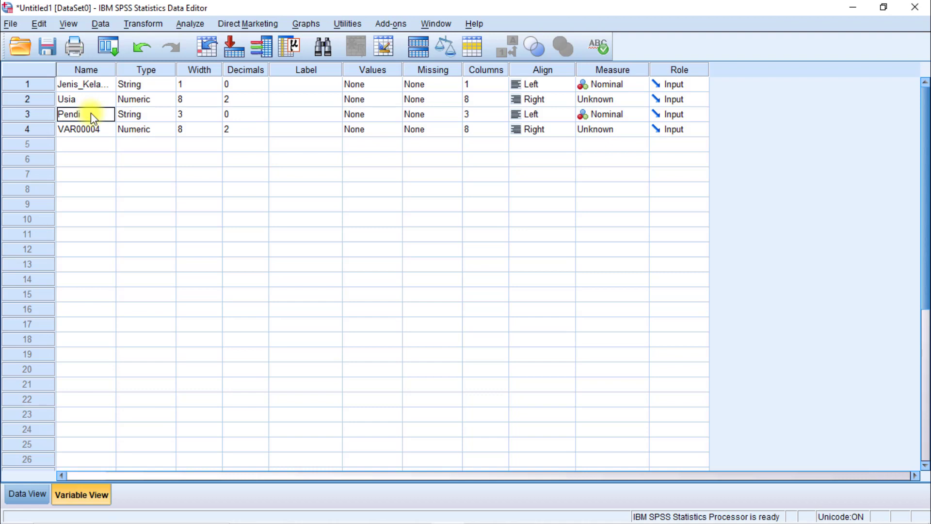
type("dikan")
left_click(86, 130)
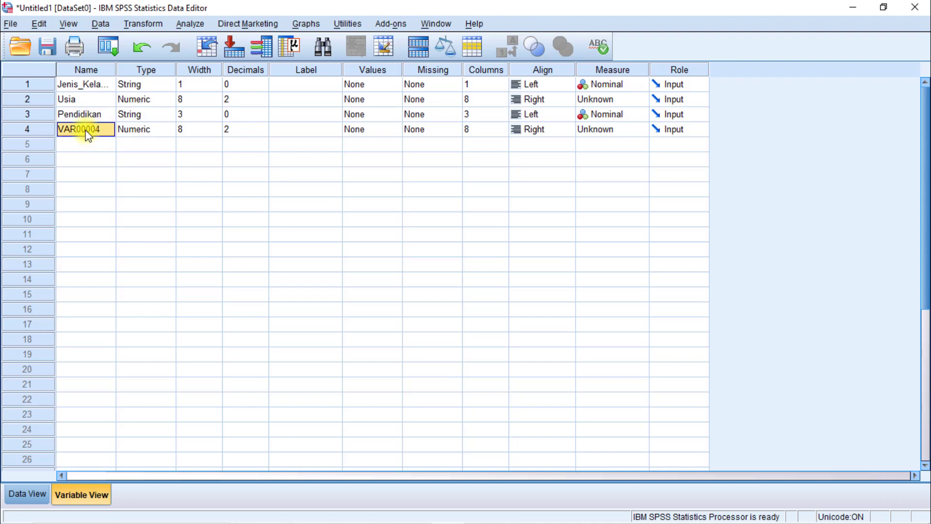
type("Masa_Kerja")
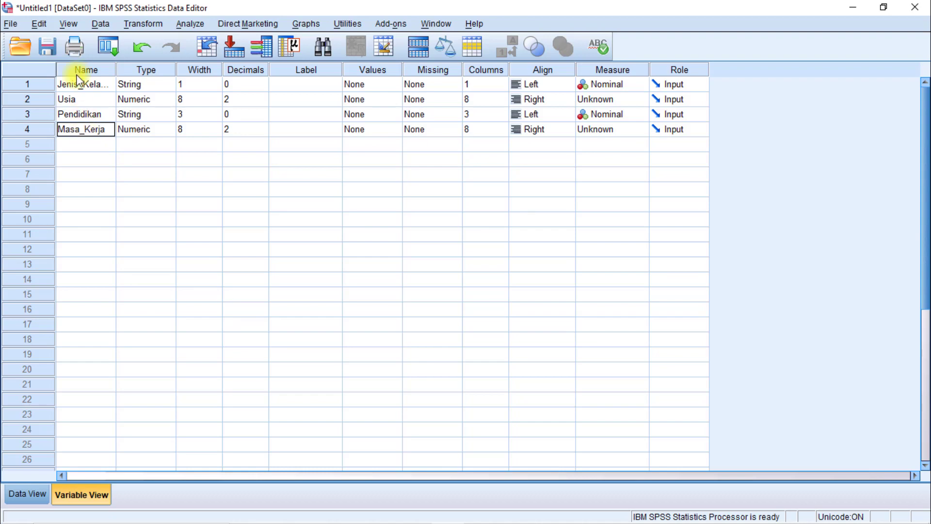
Widen the Jenis_Kelamin and Pendidikan columns in the Data View so their full names fit on one line.
left_click(26, 493)
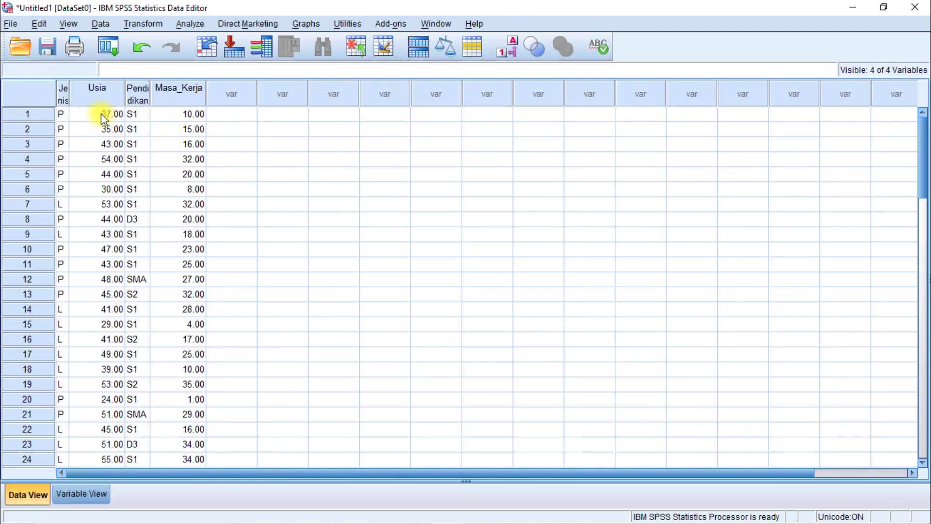
left_click(63, 92)
left_click_drag(73, 93, 124, 93)
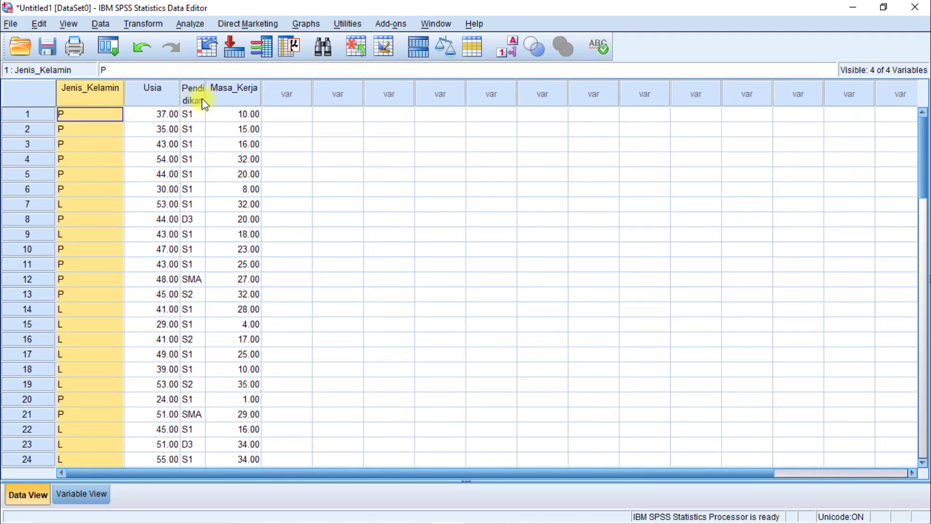
left_click_drag(205, 100, 236, 102)
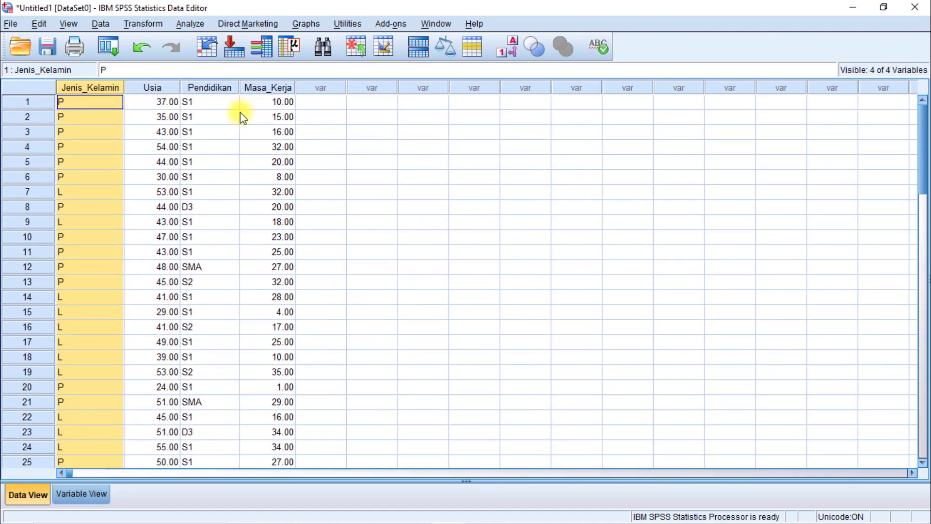
left_click(138, 103)
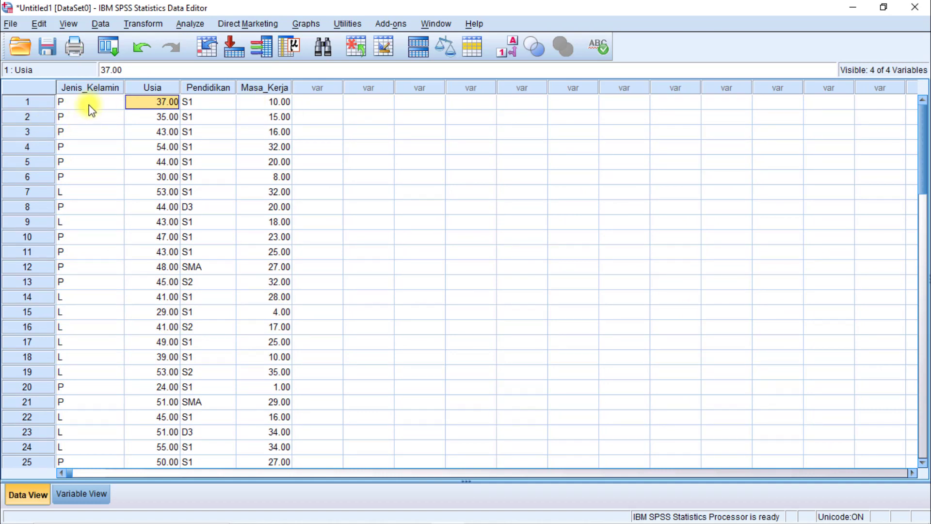
left_click(88, 91)
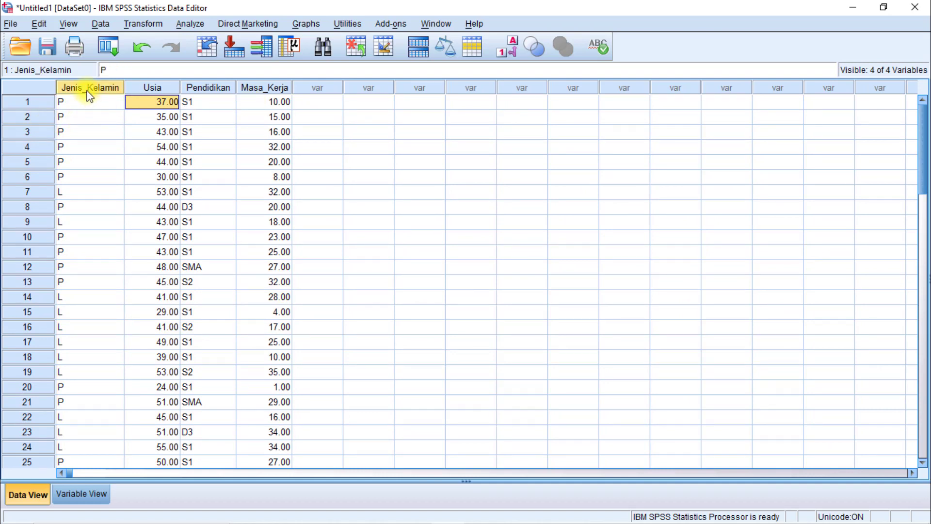
left_click(202, 101)
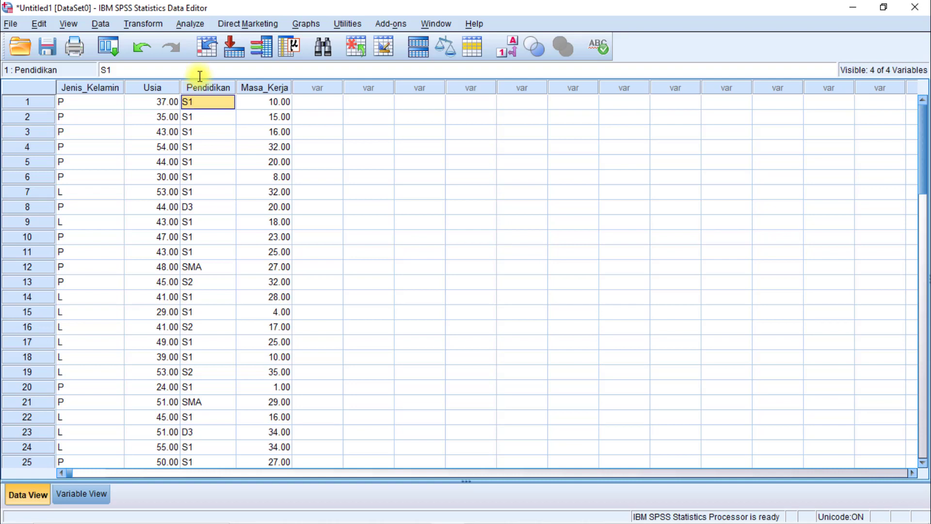
left_click(201, 90)
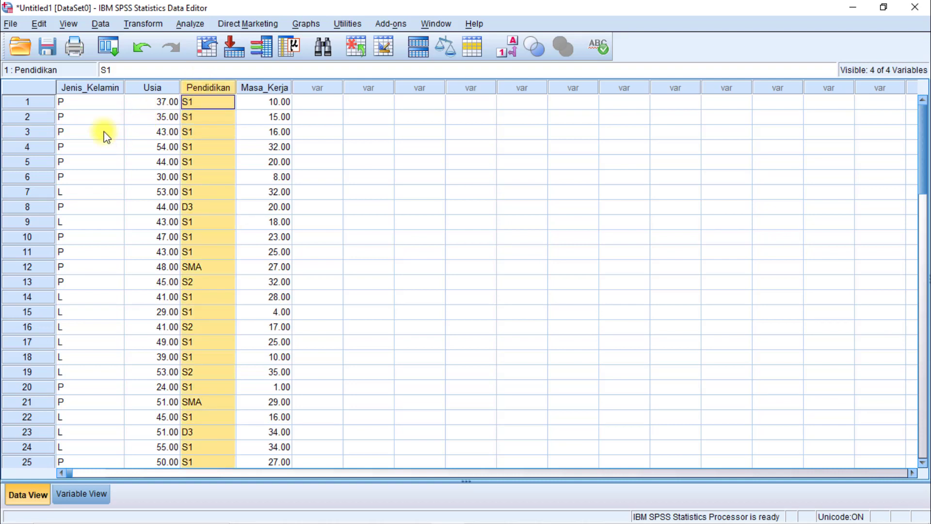
left_click(91, 104)
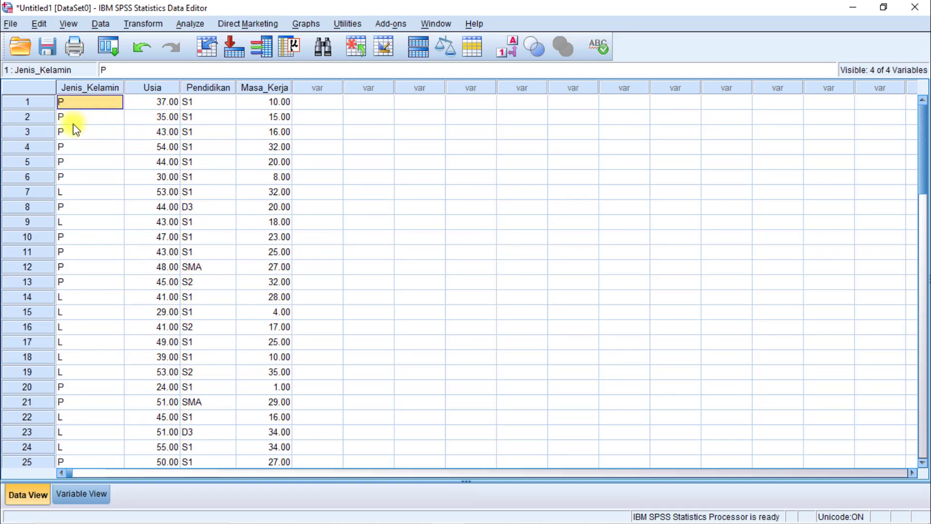
Examine the first entries of Jenis_Kelamin, Usia, Pendidikan and Masa_Kerja to tell text variables from numeric ones.
left_click(212, 104)
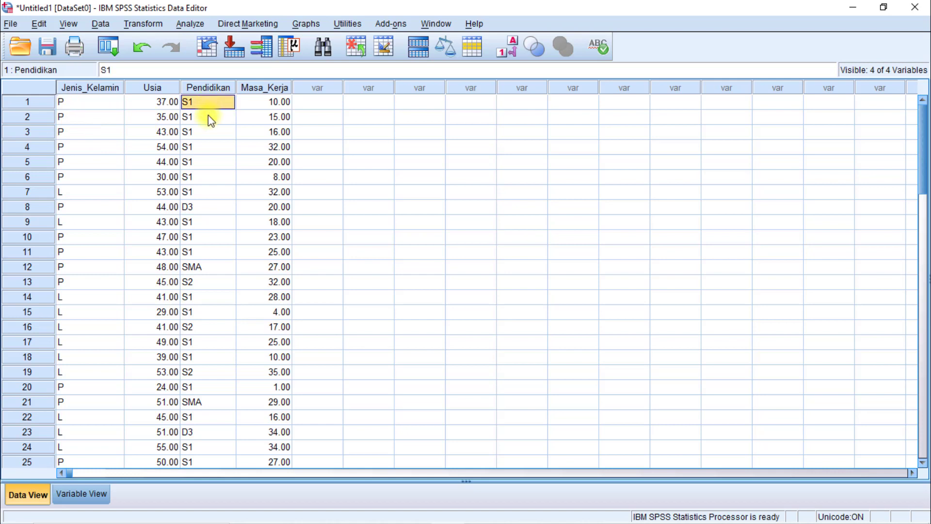
left_click(153, 103)
left_click(268, 103)
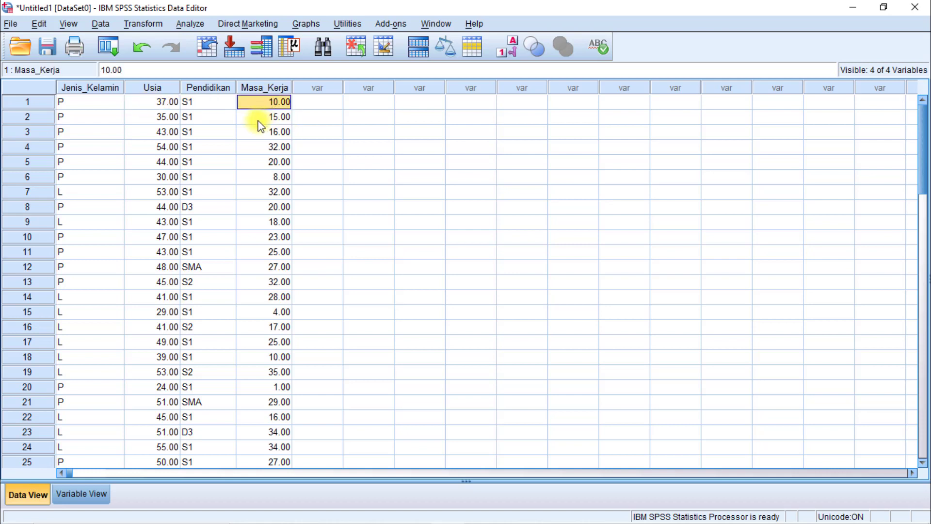
left_click(257, 118)
left_click(170, 118)
left_click(69, 103)
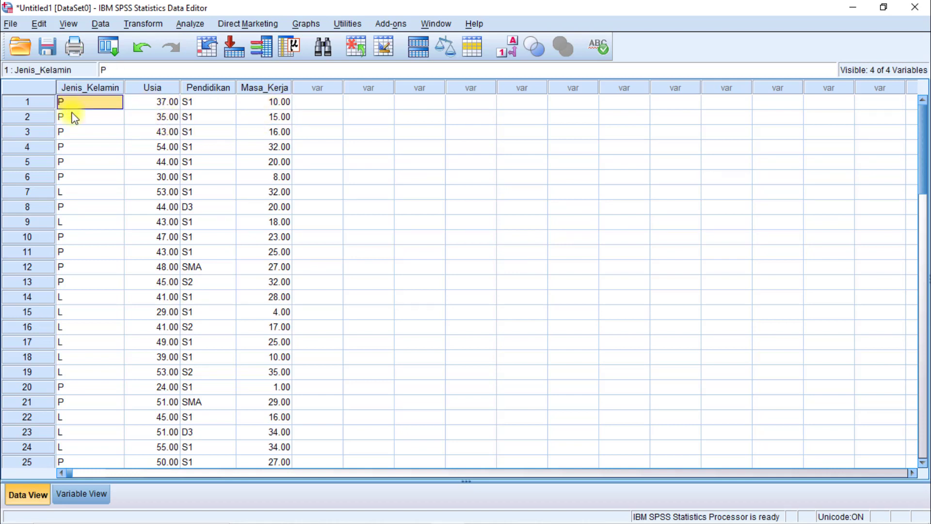
left_click(72, 116)
left_click(188, 101)
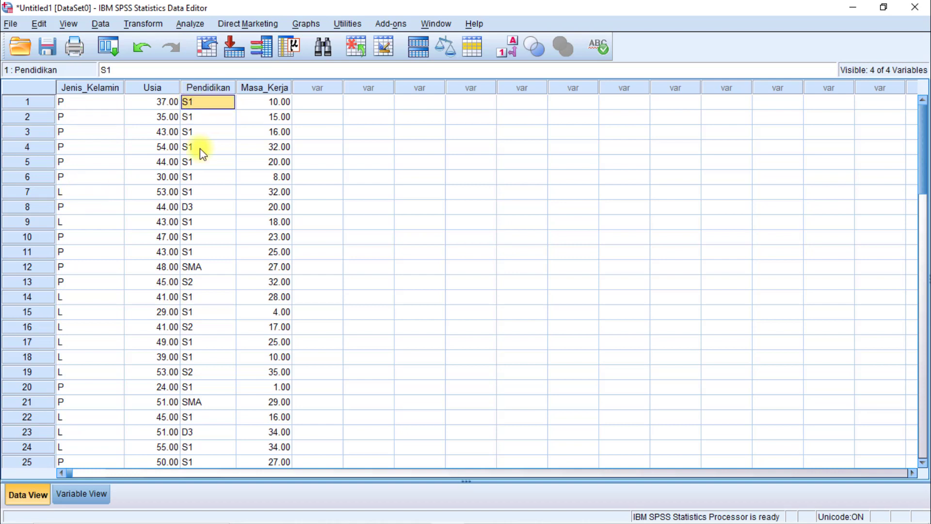
left_click(200, 148)
left_click(95, 120)
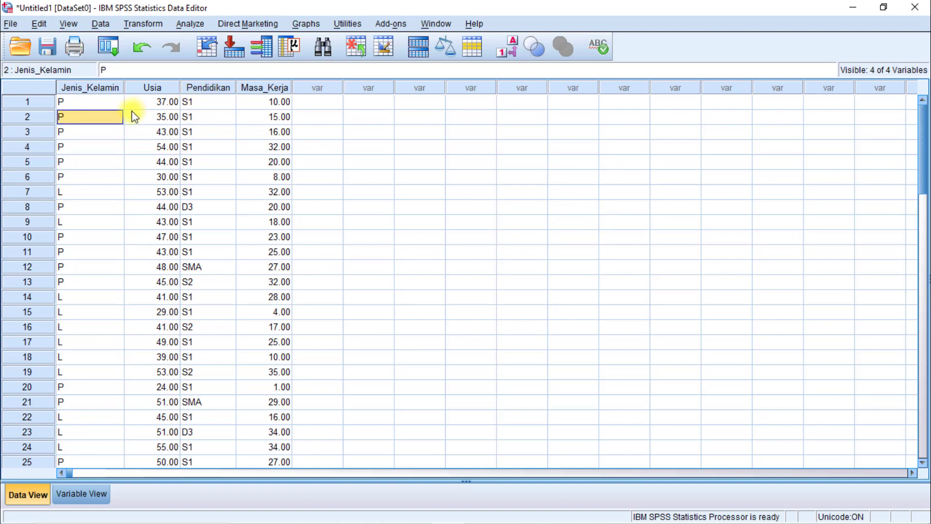
left_click(103, 100)
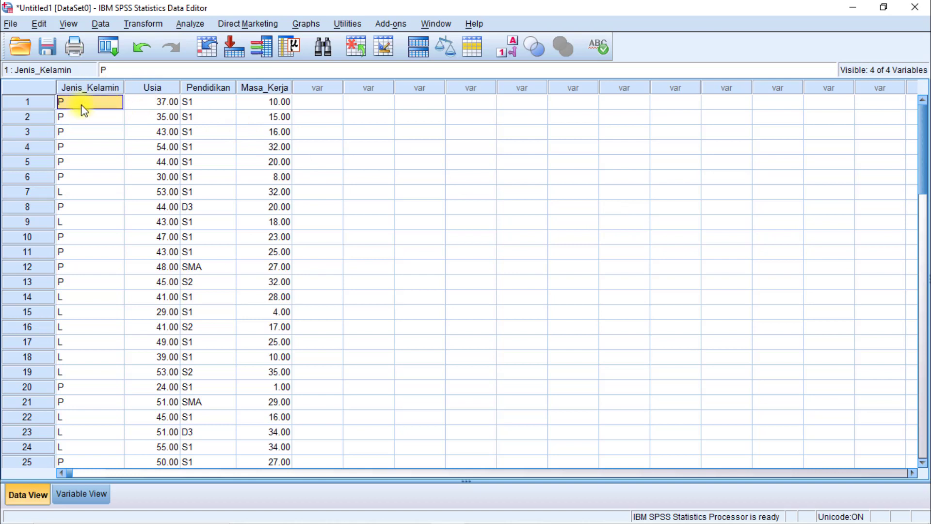
Set up Recode into Different Variables with Jenis_Kelamin as the input variable and JK as the output variable.
left_click(145, 24)
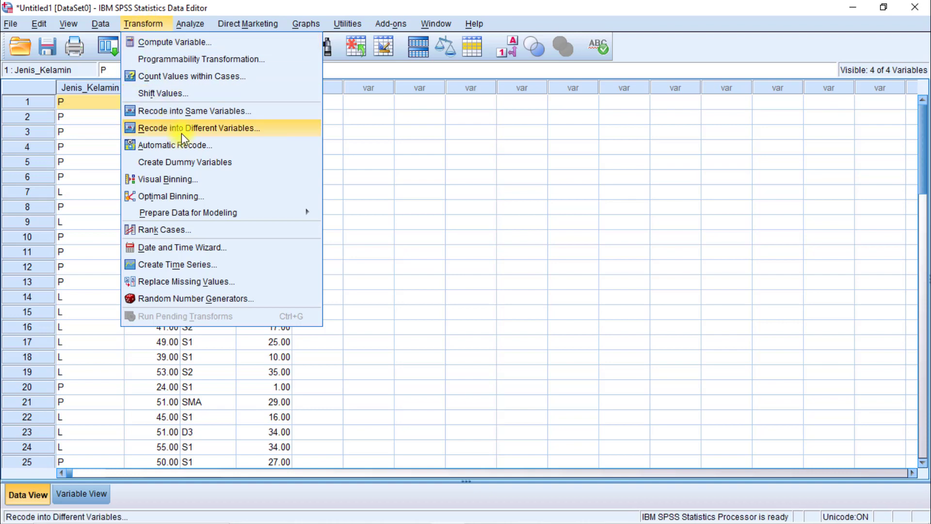
left_click(195, 128)
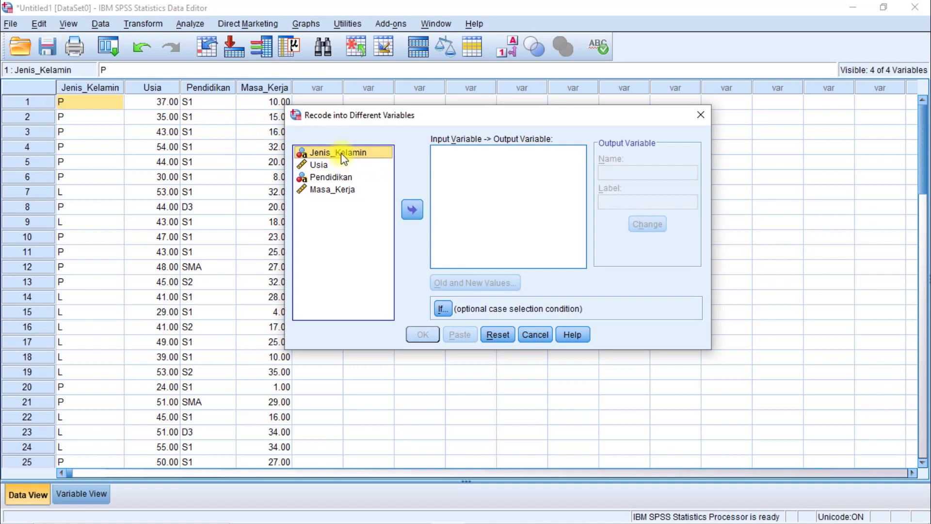
left_click(413, 209)
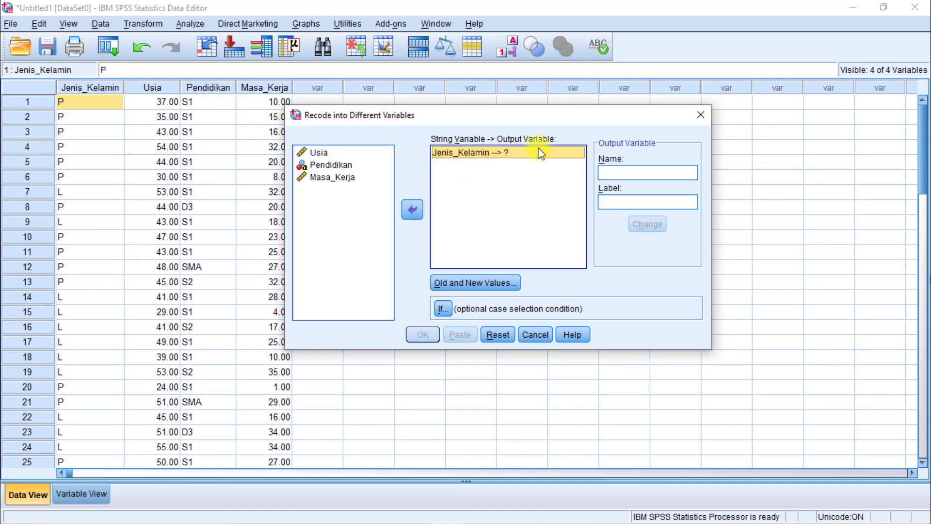
left_click(626, 172)
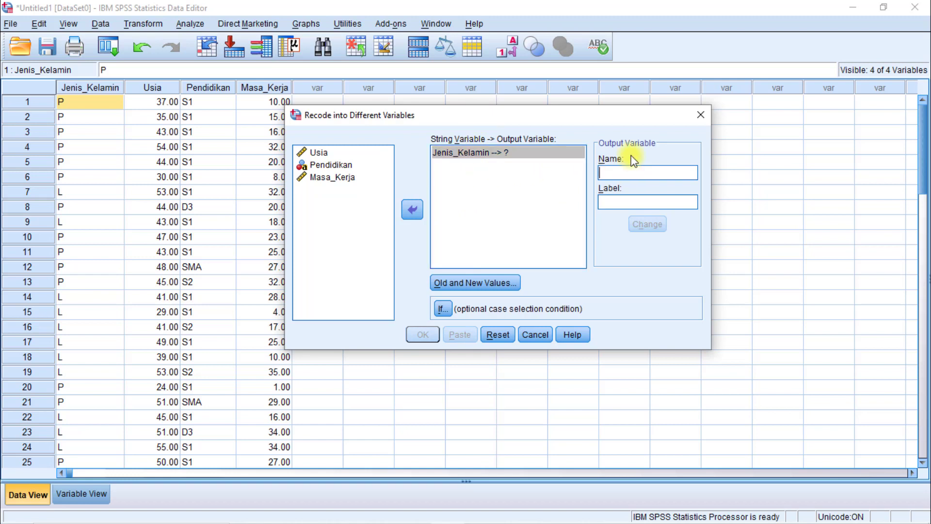
type("JK")
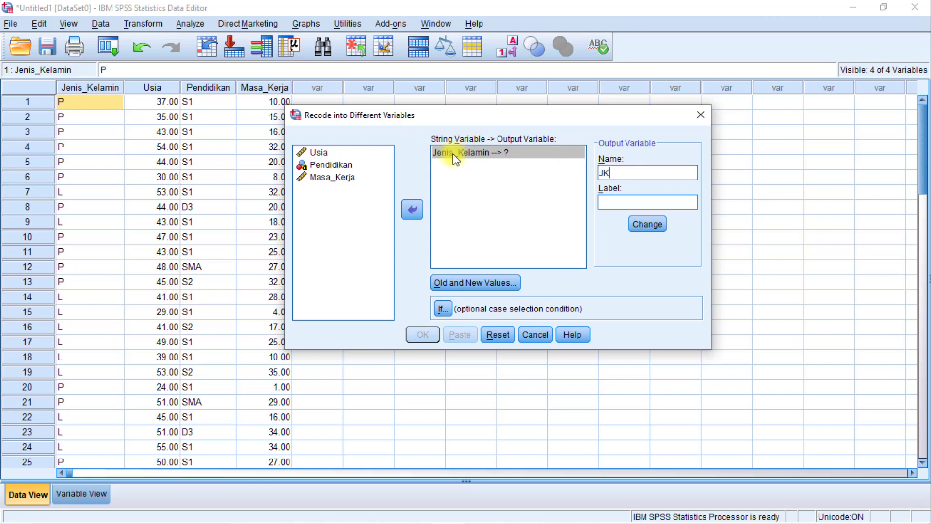
left_click(641, 225)
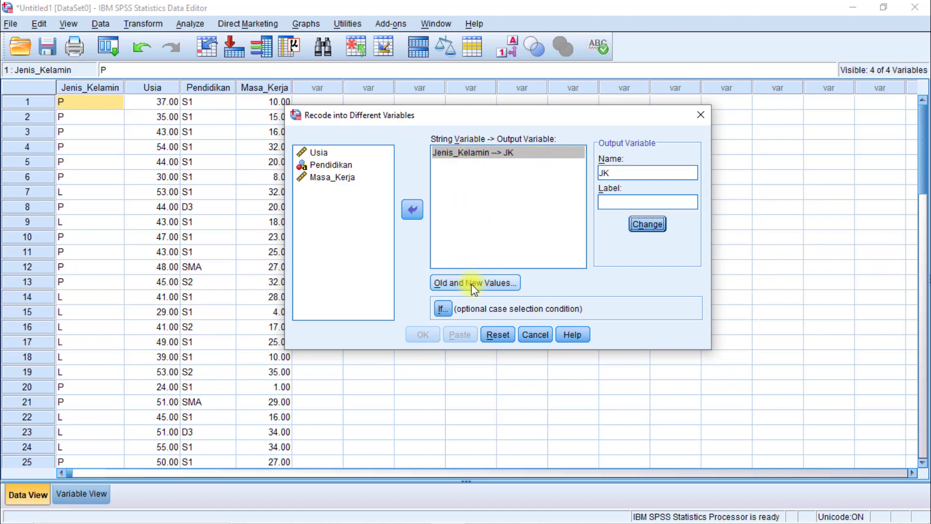
Open the old and new value definitions for JK and check the Jenis Kelamin category codes in the Excel sheet.
left_click(473, 287)
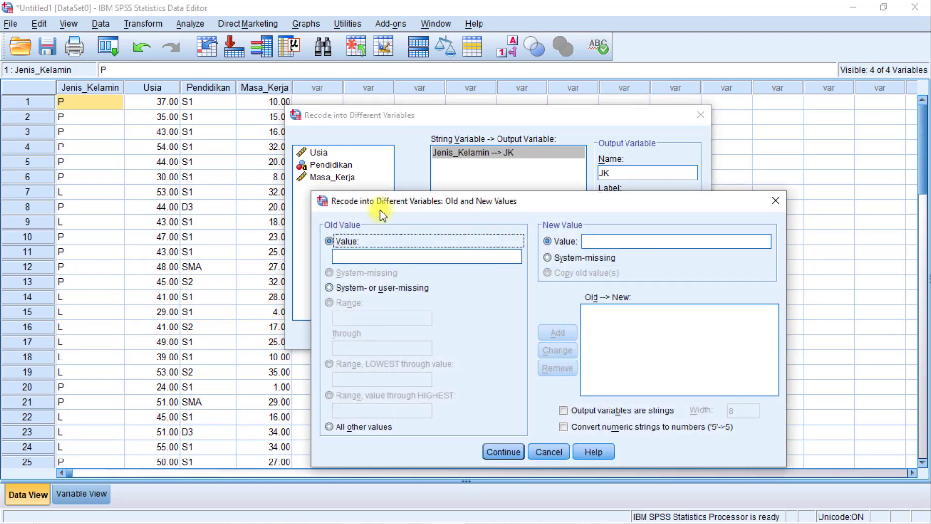
left_click_drag(388, 209, 385, 183)
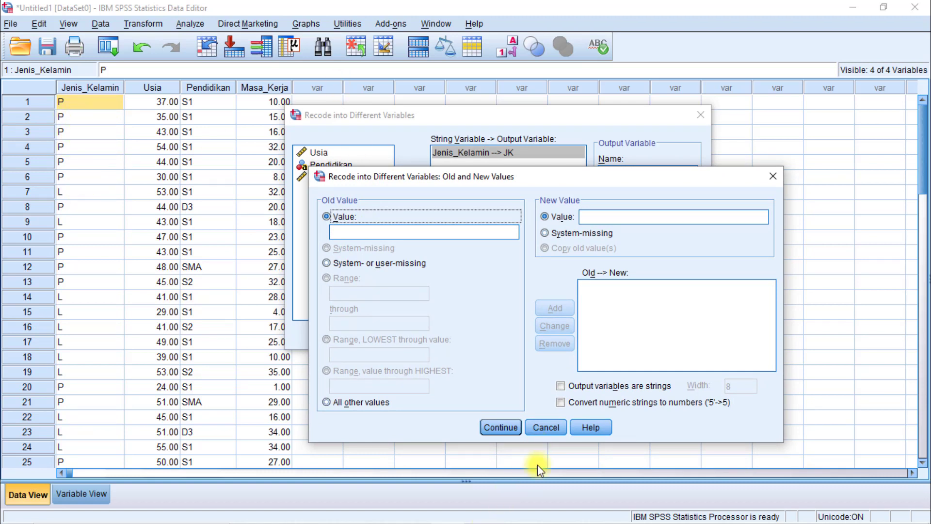
left_click(515, 513)
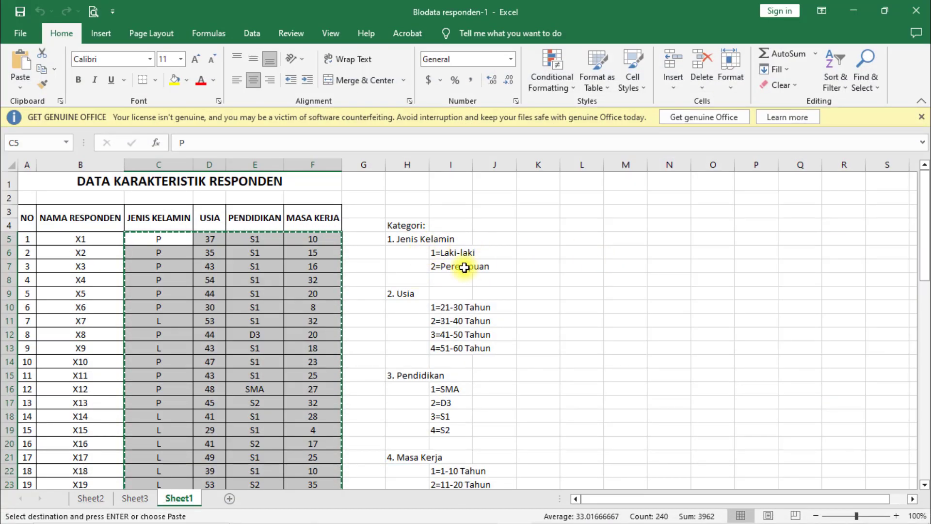
left_click(853, 11)
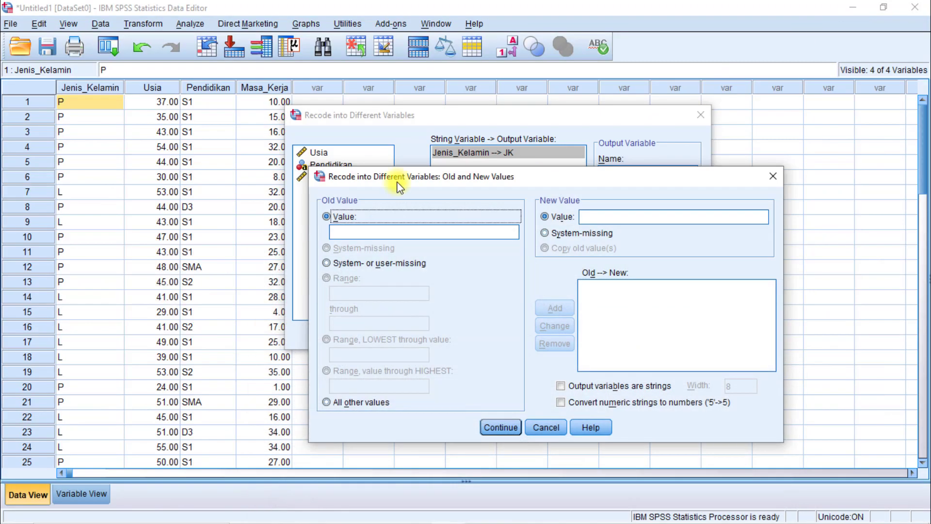
Add the recode rules for Jenis_Kelamin: old value P to new value 2, and old value L to new value 1.
left_click(368, 232)
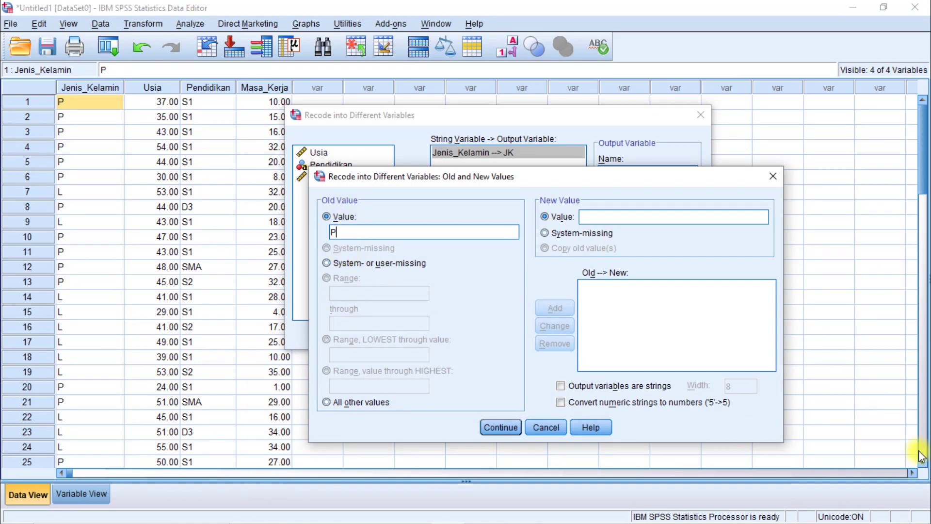
left_click(603, 214)
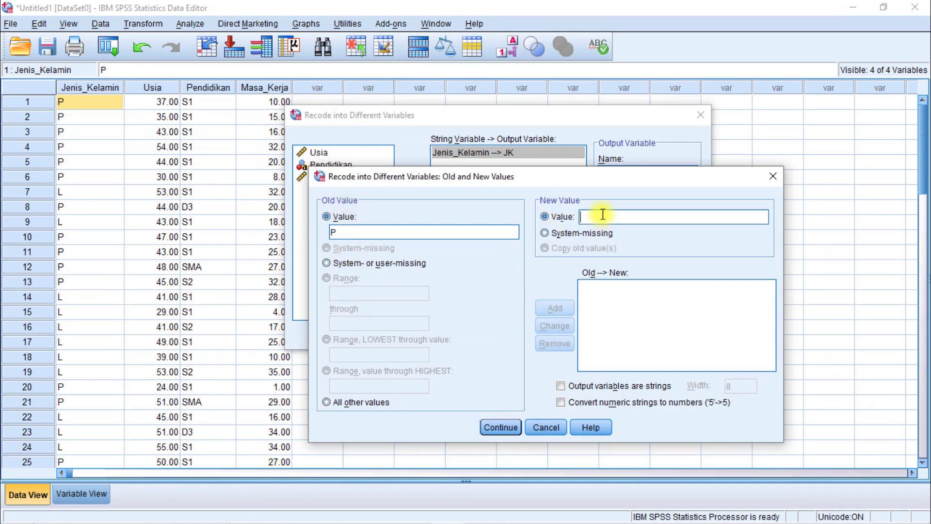
type("2")
left_click(563, 310)
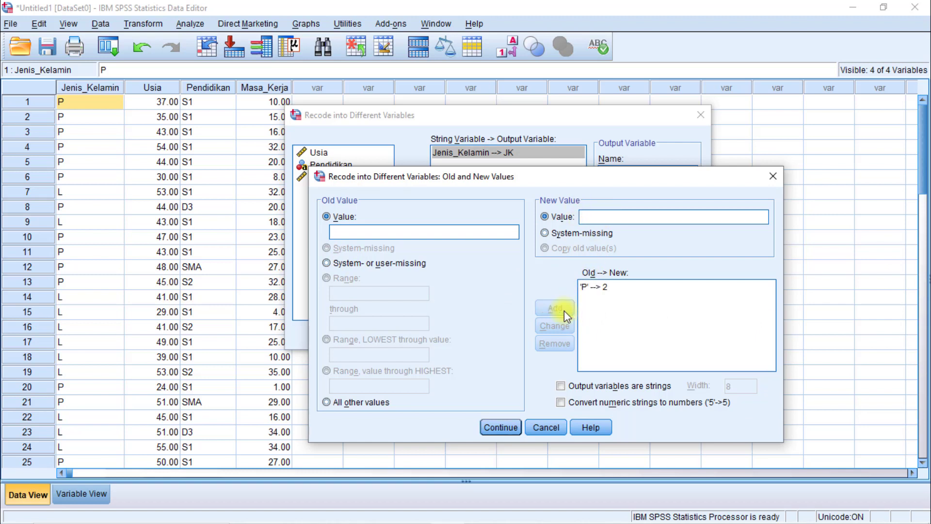
left_click(340, 231)
type("L")
left_click(599, 217)
type("1")
left_click(553, 311)
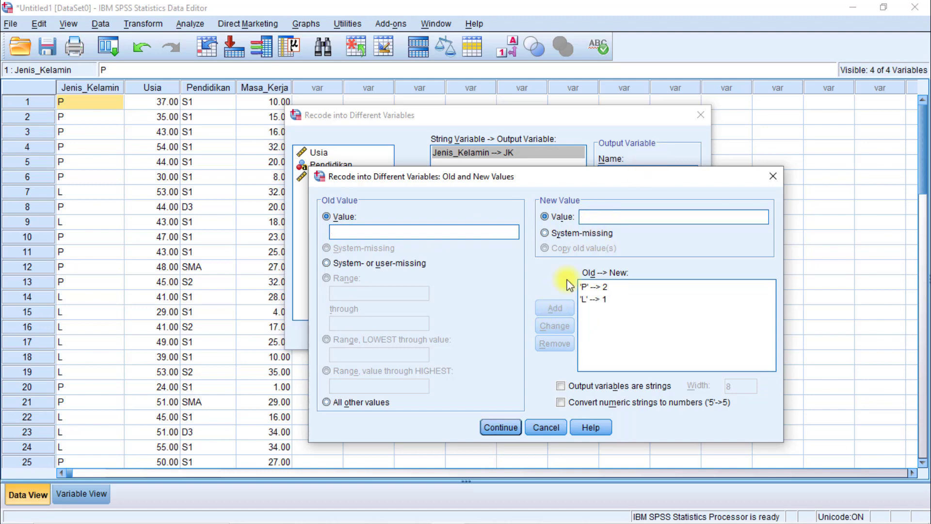
Run the Jenis_Kelamin recode and minimize the output viewer to return to the data.
left_click(499, 427)
left_click(418, 334)
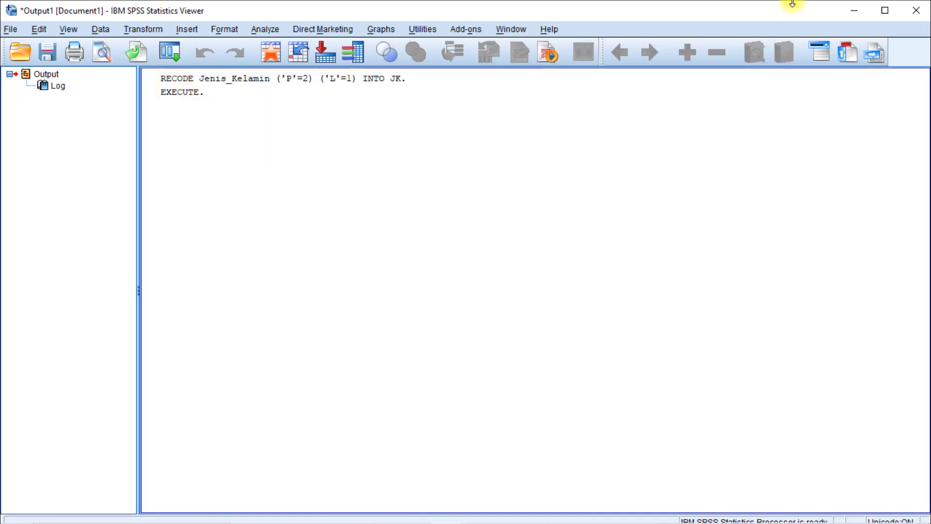
left_click(857, 15)
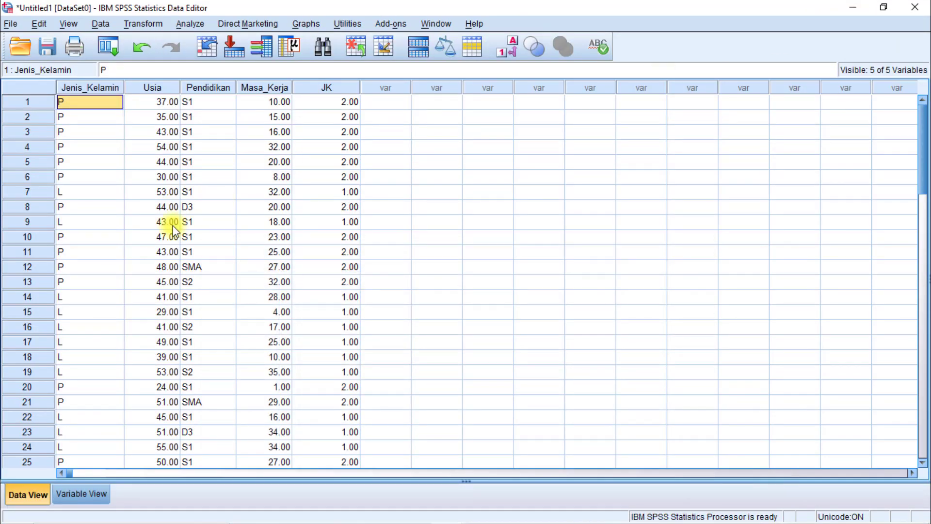
Move the JK column directly after Jenis_Kelamin and compare the two columns.
left_click(333, 89)
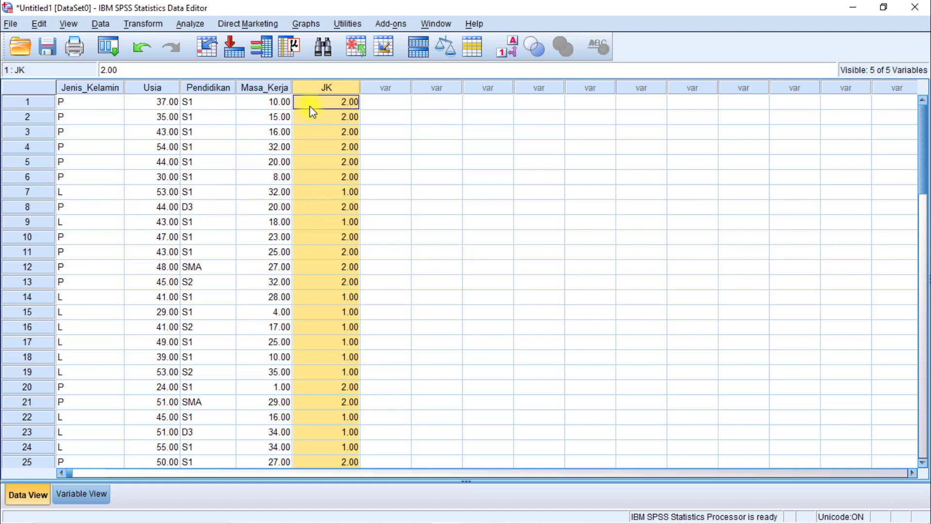
left_click_drag(343, 93, 130, 91)
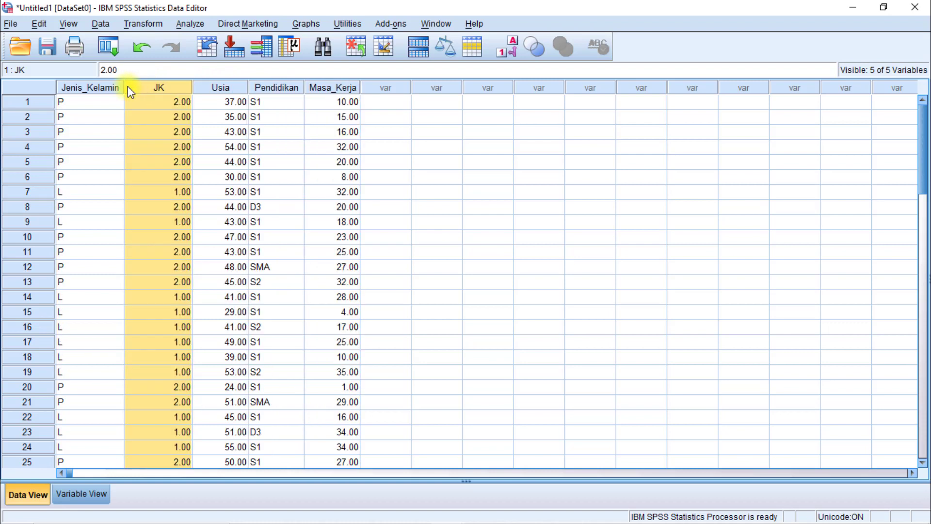
left_click(101, 104)
left_click(157, 86)
left_click(153, 104)
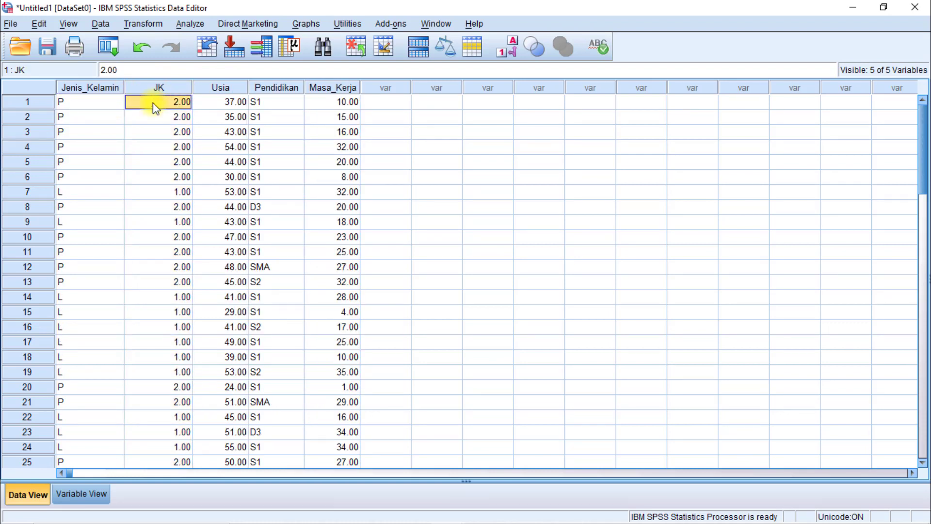
Look over the Pendidikan column and open its old and new value definitions for recoding into the same variable.
left_click(266, 86)
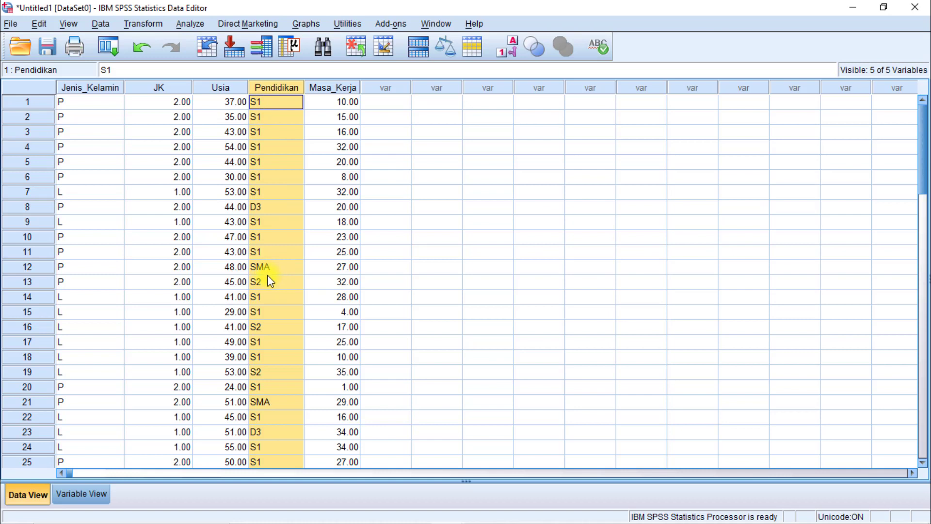
scroll(266, 369, "down", 5)
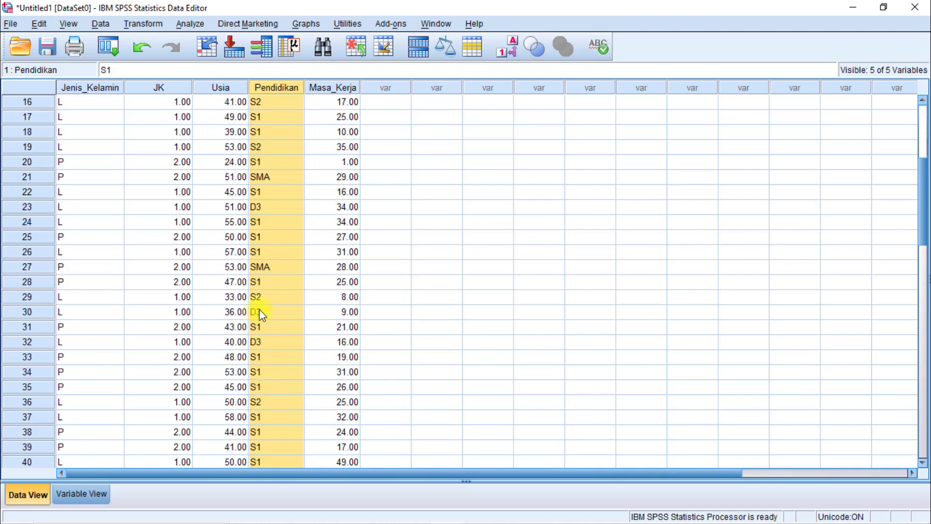
scroll(260, 312, "up", 5)
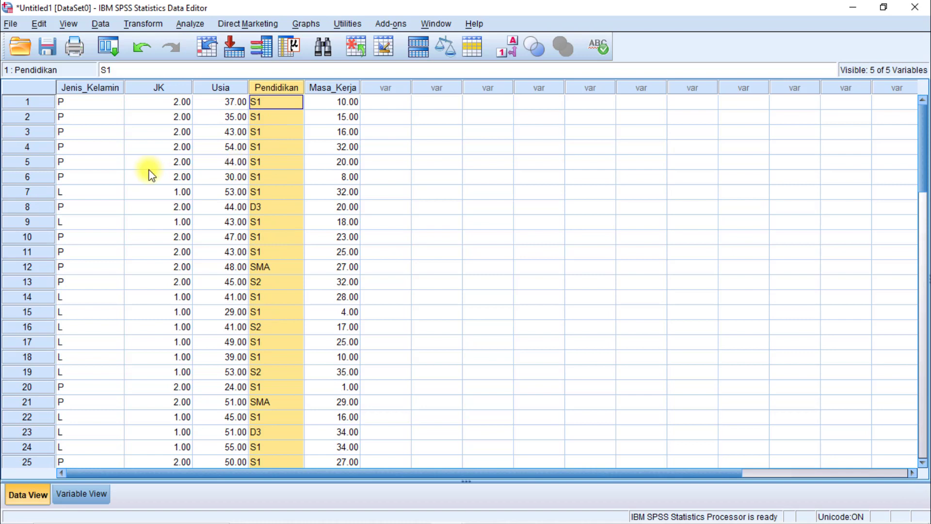
left_click(147, 24)
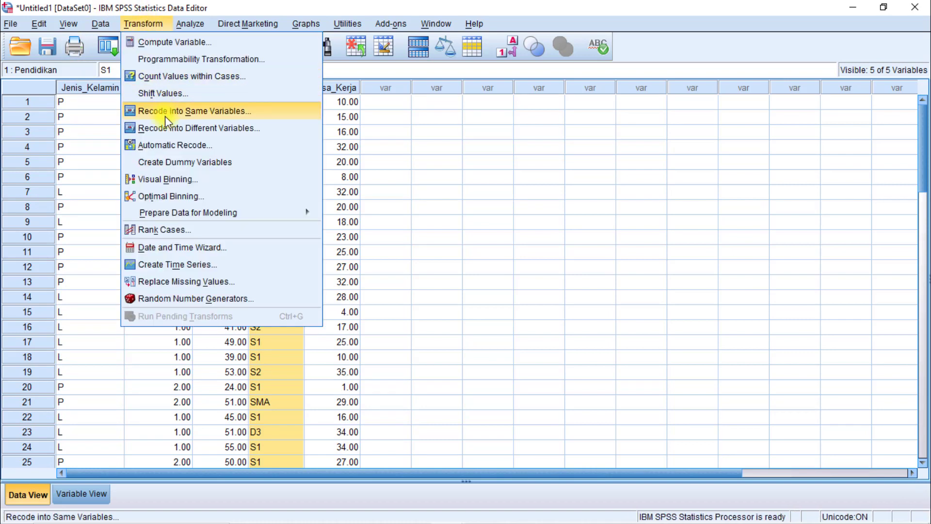
left_click(215, 111)
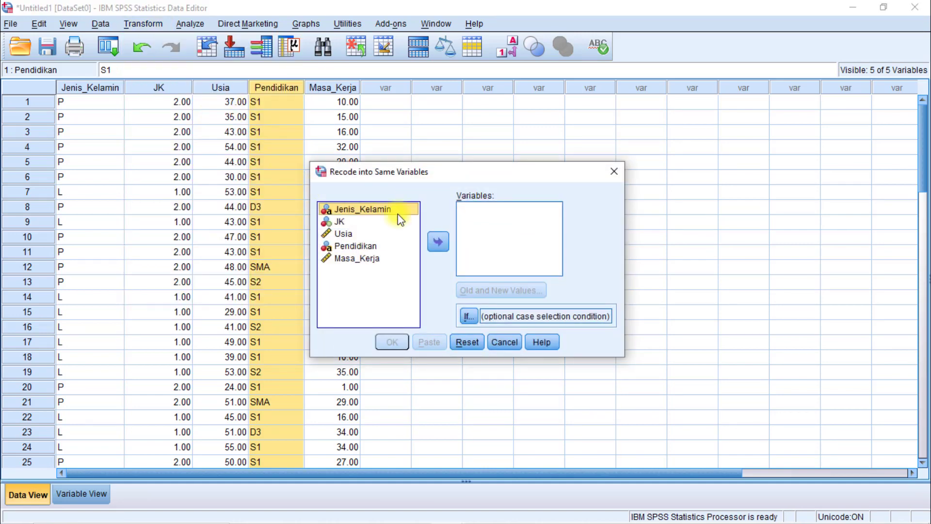
left_click(357, 245)
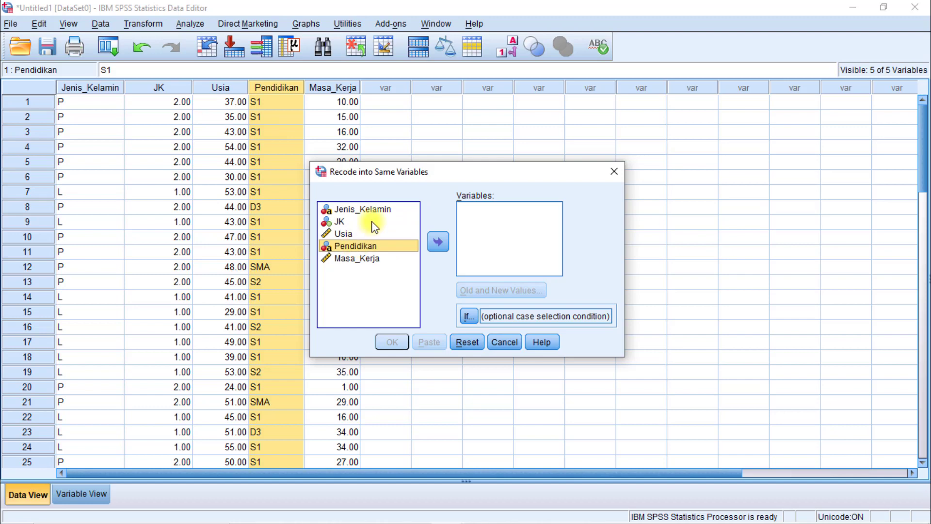
left_click(438, 242)
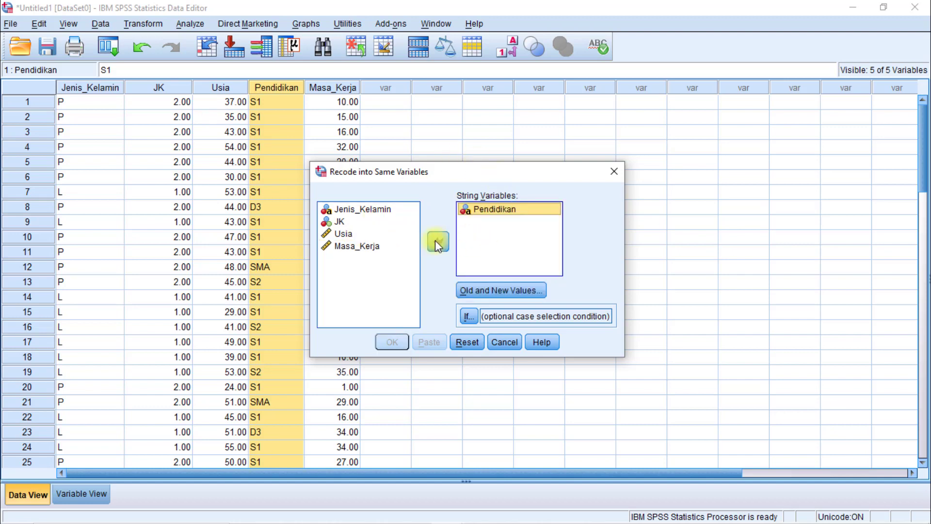
left_click(491, 288)
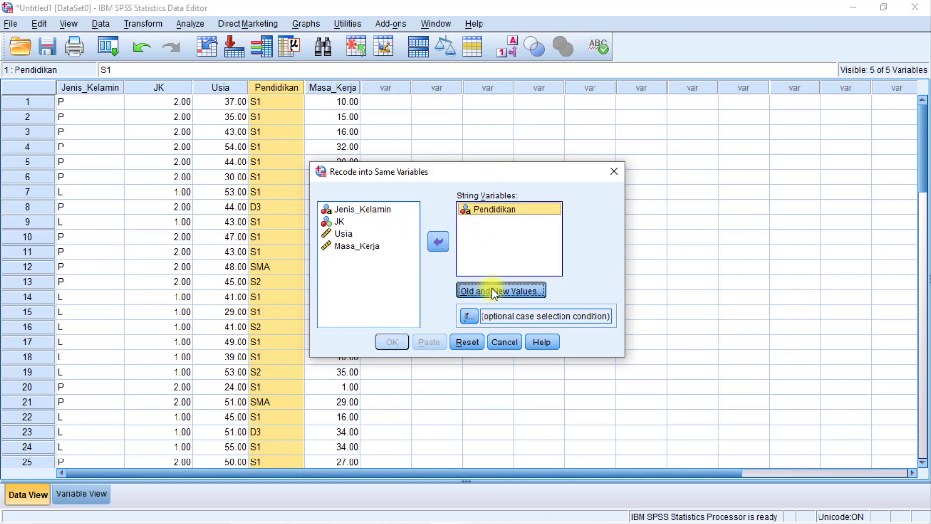
Add the Pendidikan recode rule from SMA to 1, checking the category codes in the Excel sheet.
left_click(438, 197)
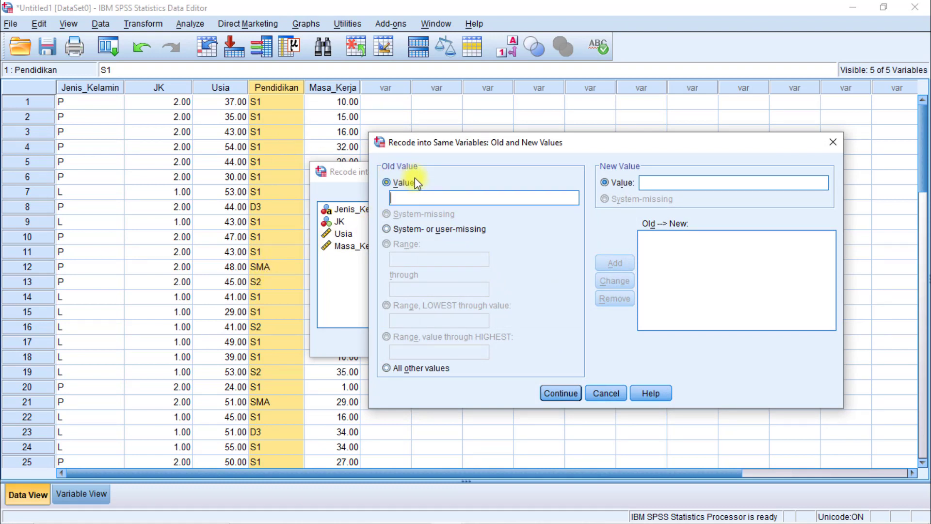
type("SMA")
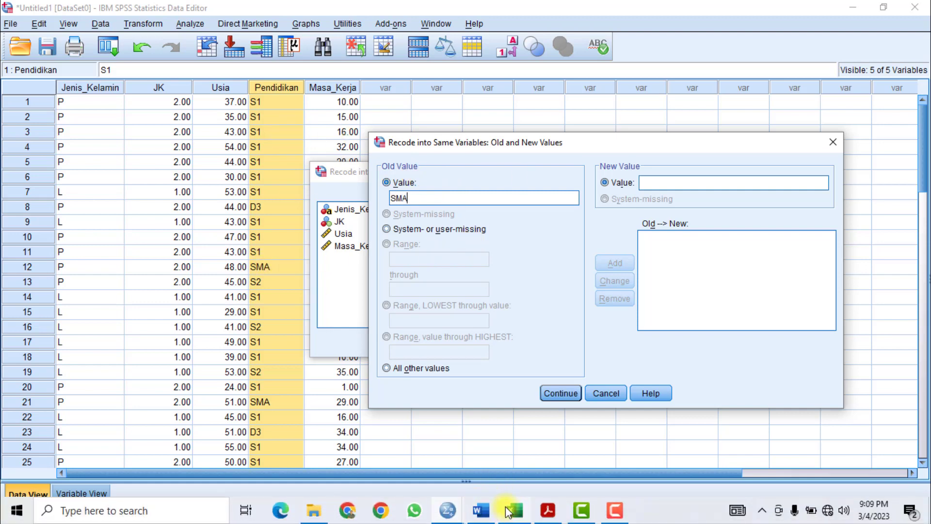
left_click(507, 512)
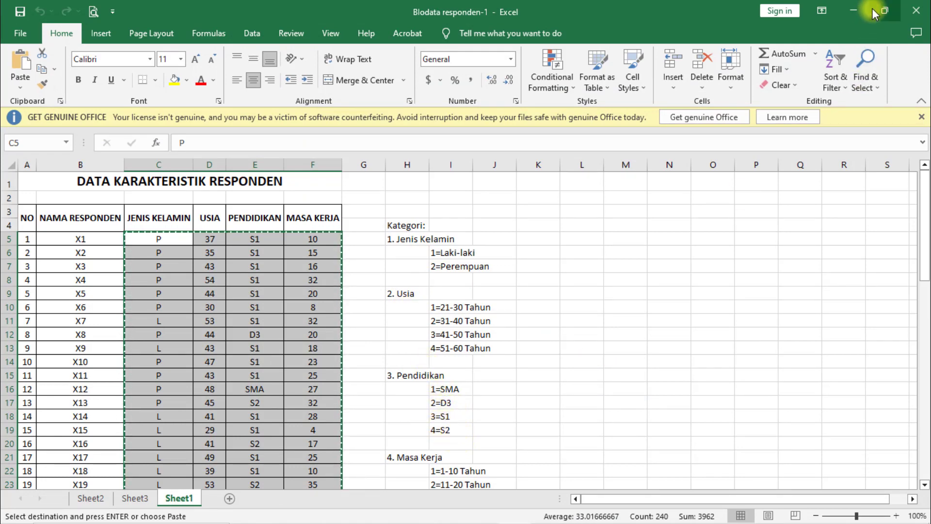
left_click(854, 11)
left_click(403, 198)
type("SMA")
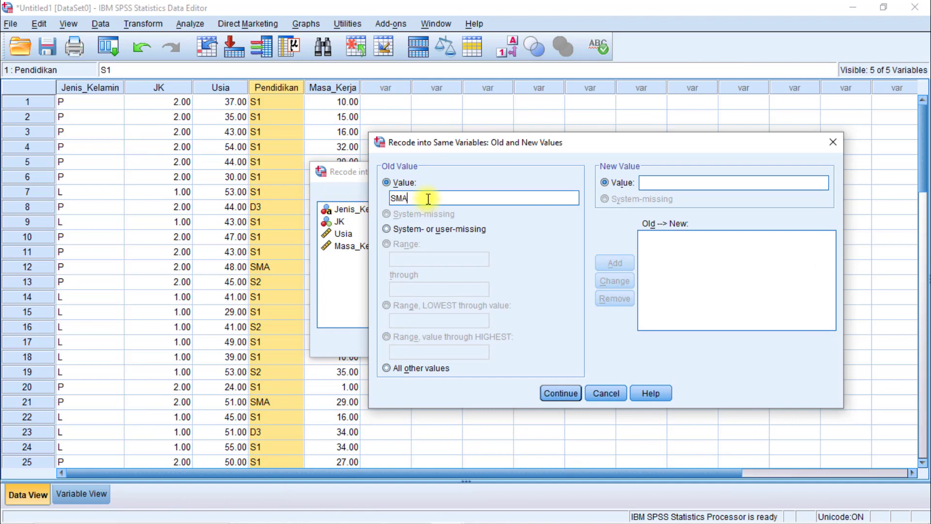
left_click(655, 182)
type("1")
left_click(623, 263)
Add the Pendidikan recode rule from old value D3 to new value 2.
left_click(483, 204)
type("D3")
left_click(711, 184)
type("2")
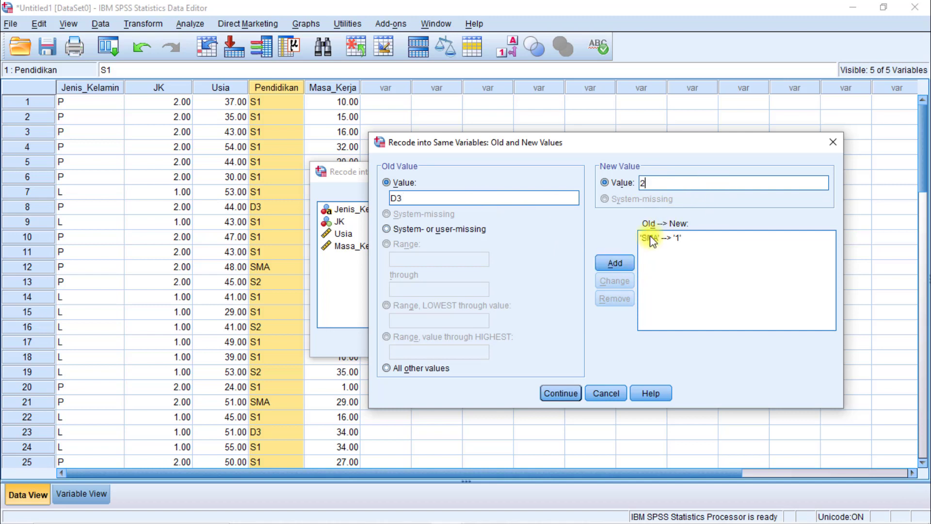
left_click(619, 261)
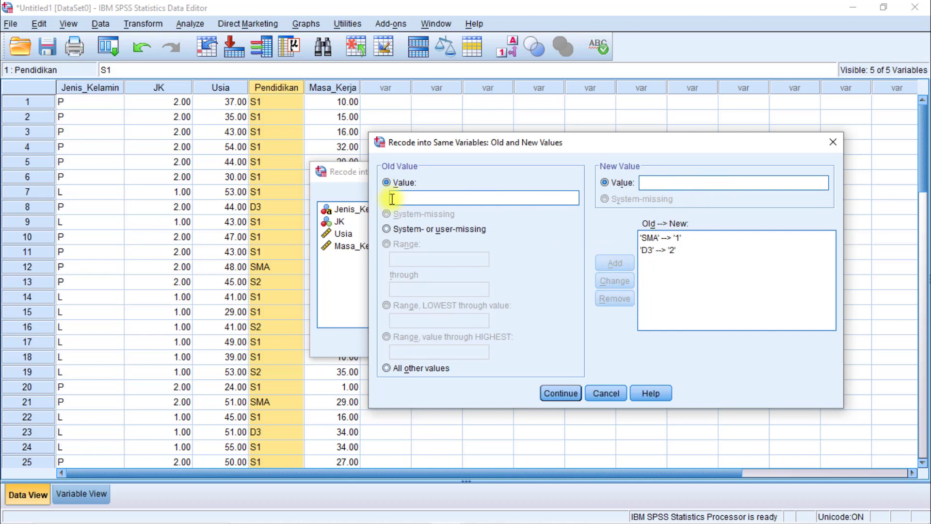
Add the Pendidikan recode rule from old value S1 to new value 3.
left_click(424, 199)
type("S1")
left_click(665, 183)
type("3")
left_click(615, 262)
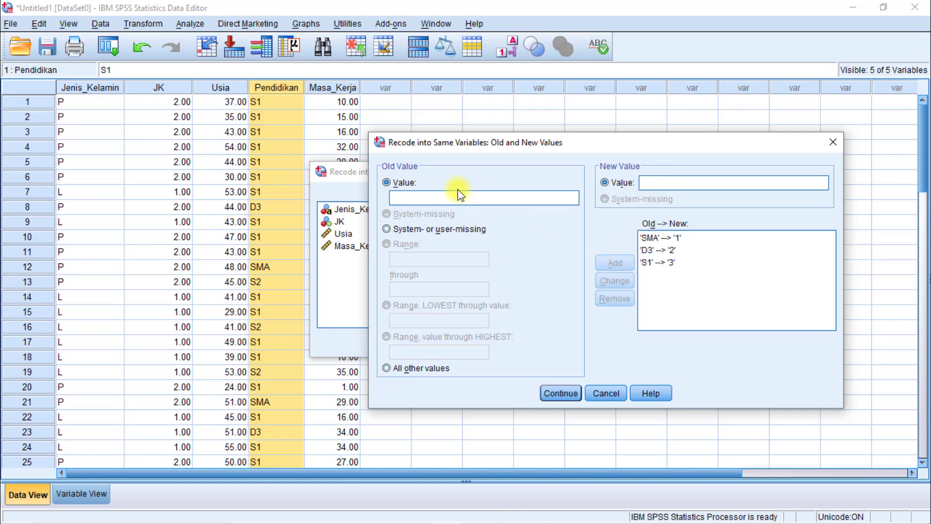
Add the Pendidikan recode rule from old value S2 to new value 4.
left_click(466, 200)
type("S2")
left_click(654, 183)
type("4")
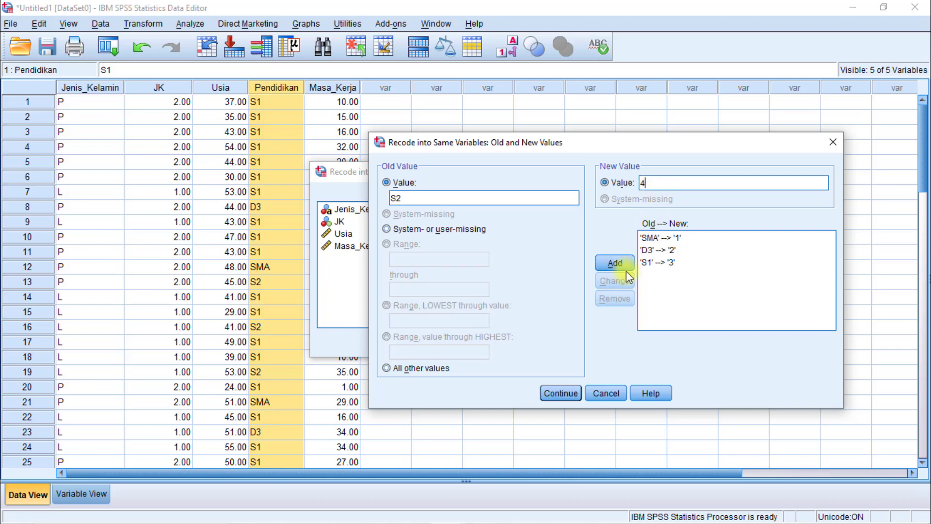
left_click(620, 265)
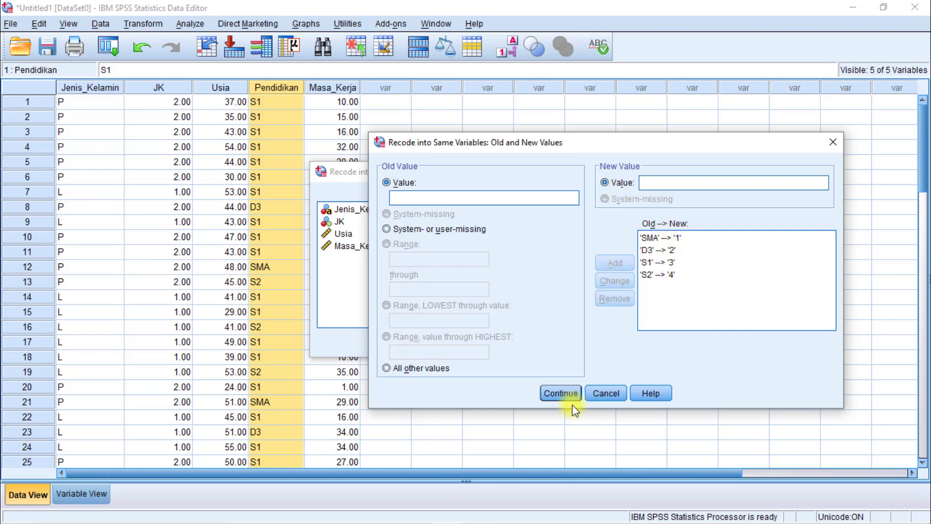
Run the Pendidikan recode, minimize the output viewer and review the recoded column in the data.
left_click(561, 394)
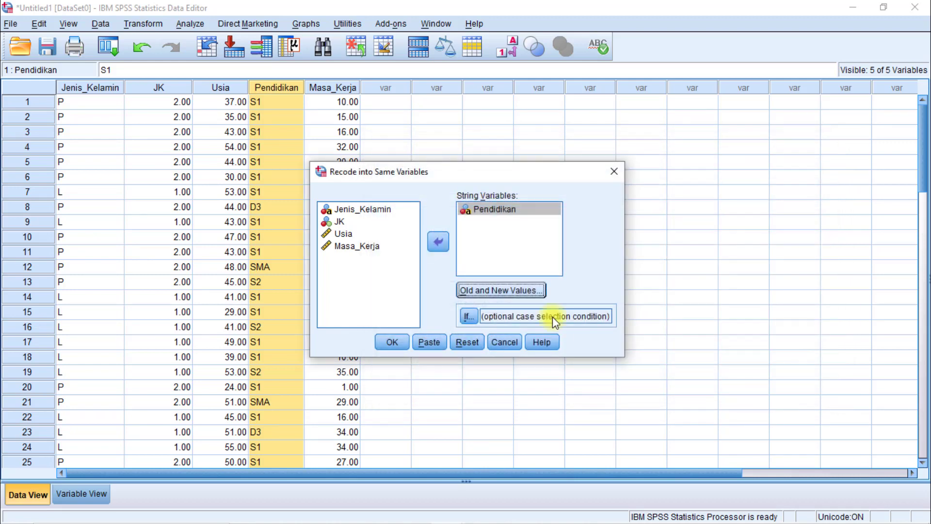
left_click(393, 342)
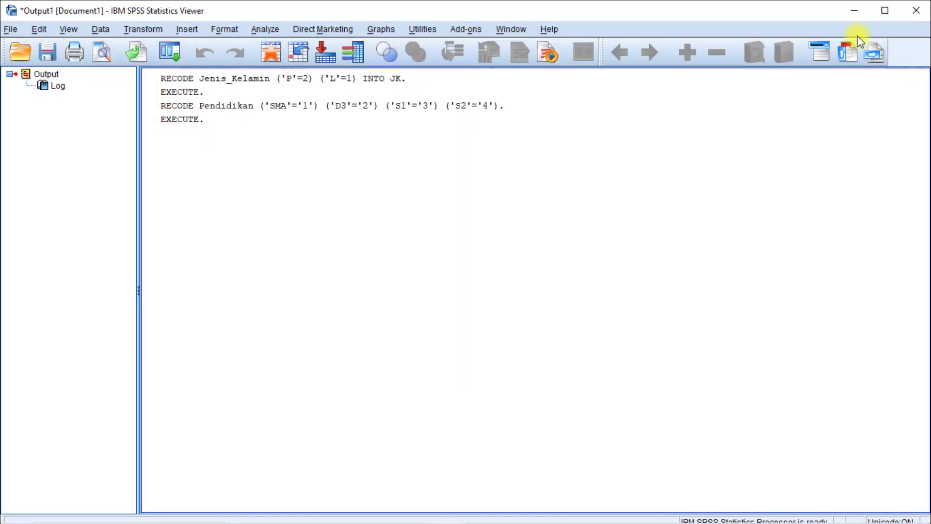
left_click(866, 10)
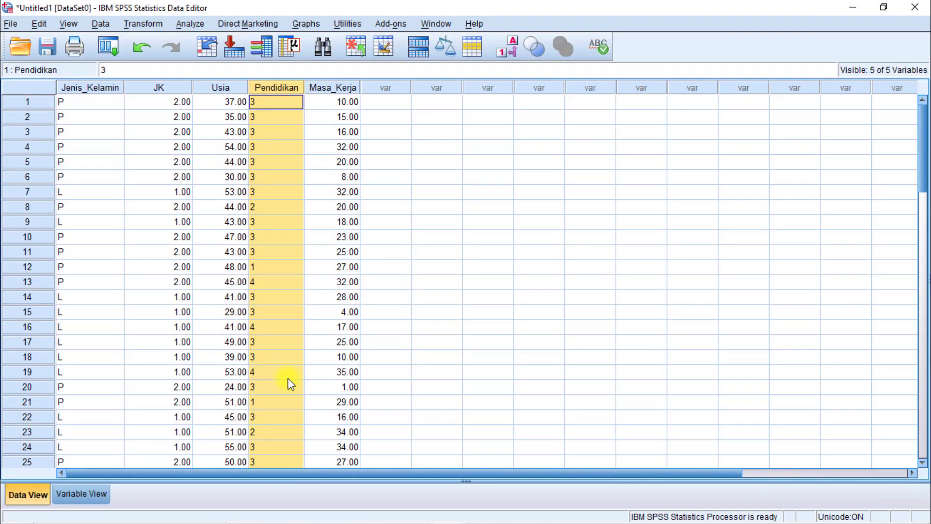
scroll(288, 369, "down", 9)
scroll(282, 349, "up", 9)
Review the category definitions in the Excel sheet and return to the SPSS data.
left_click(154, 104)
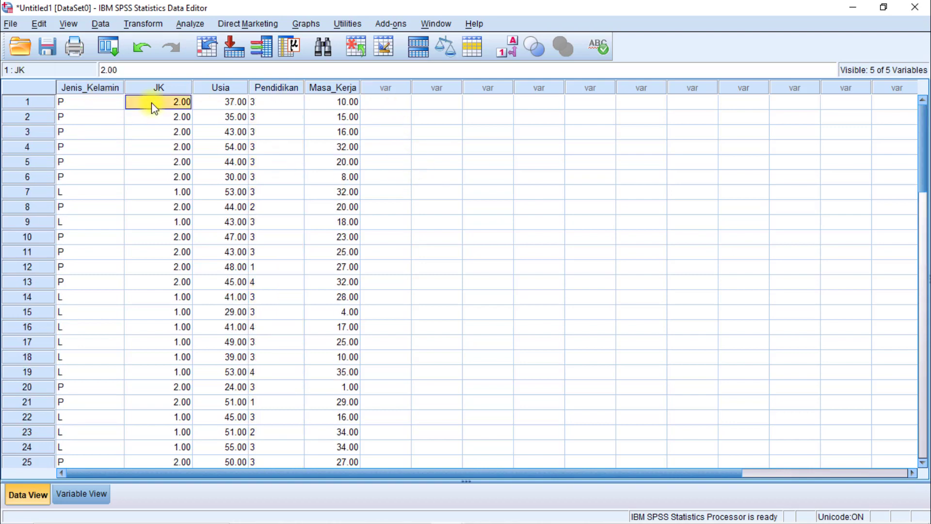
left_click(514, 513)
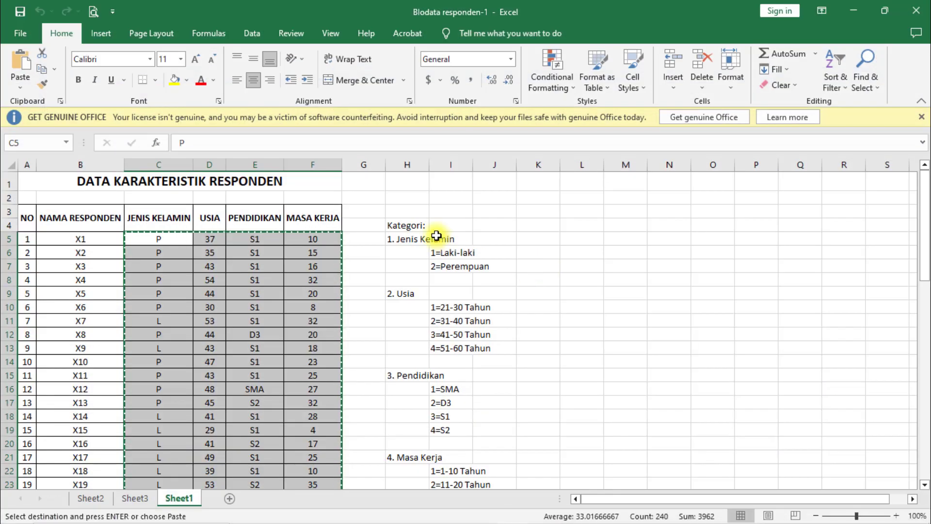
scroll(437, 252, "down", 3)
scroll(456, 354, "up", 2)
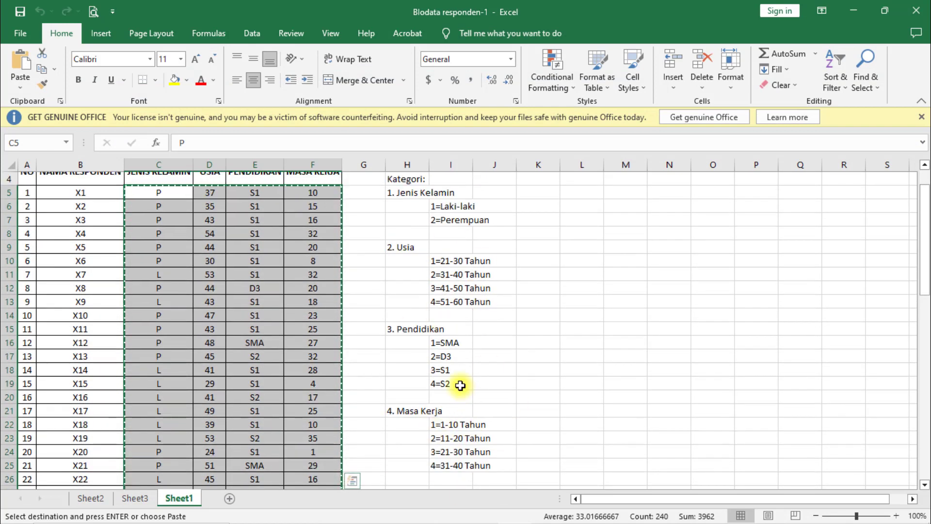
left_click(854, 11)
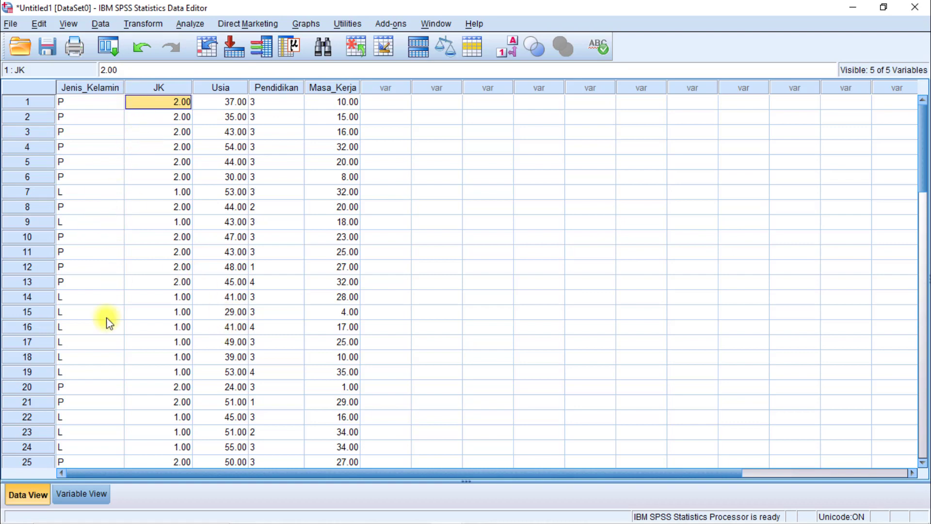
Show the variable definitions in SPSS, locate JK and check the Jenis Kelamin category names in the Excel sheet.
left_click(85, 496)
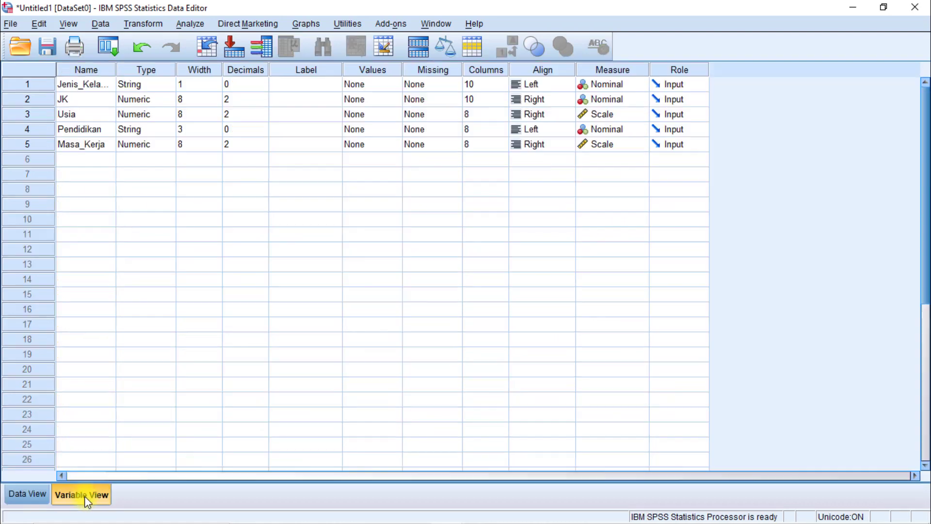
left_click(69, 104)
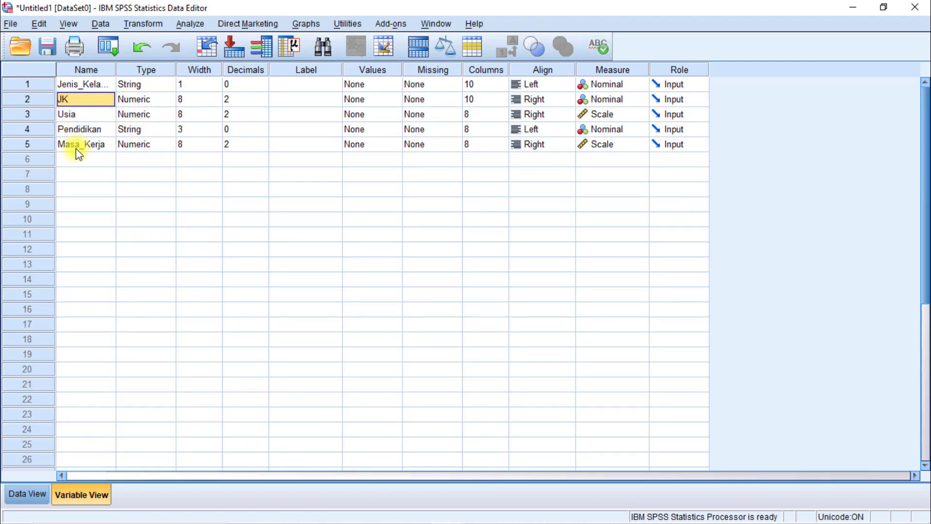
left_click(74, 84)
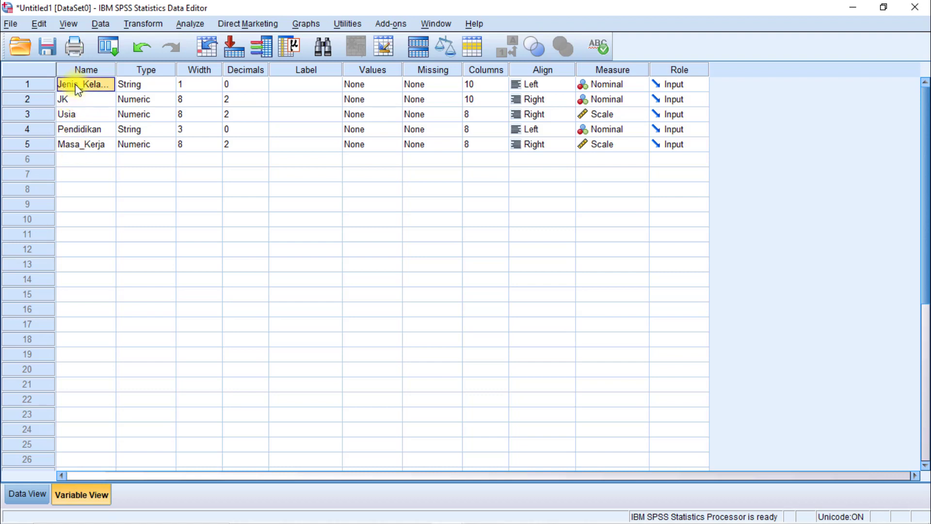
left_click(82, 100)
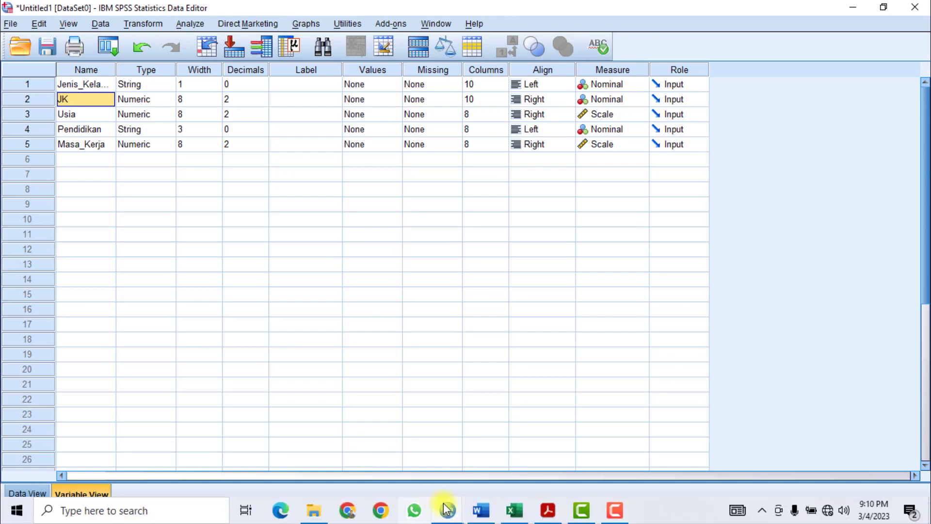
left_click(475, 509)
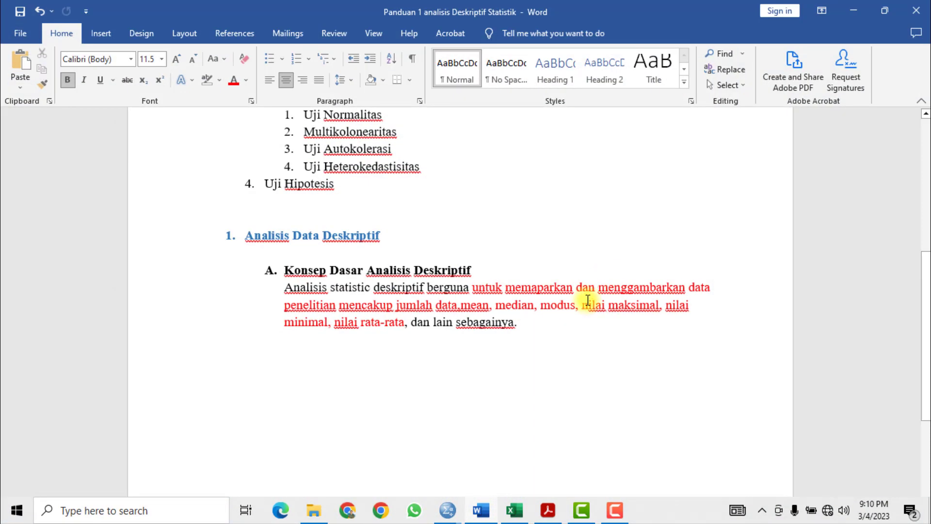
left_click(853, 9)
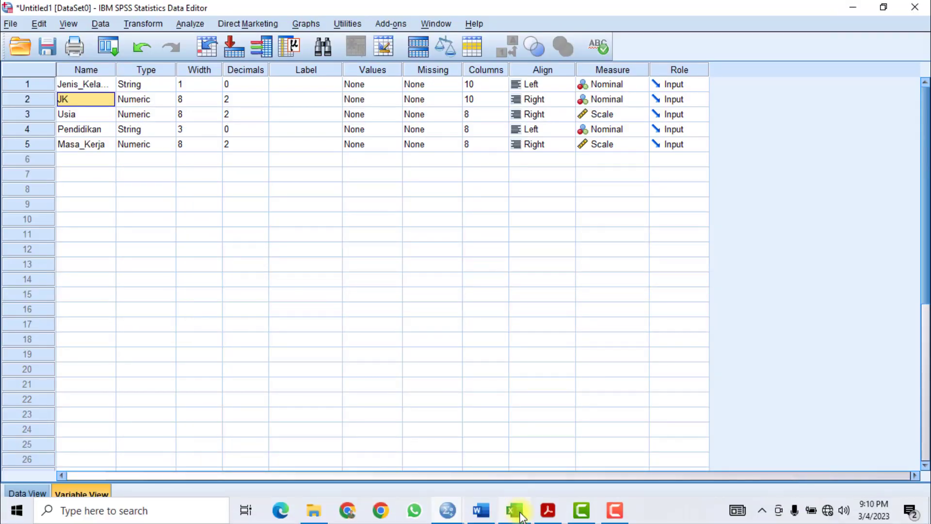
left_click(513, 511)
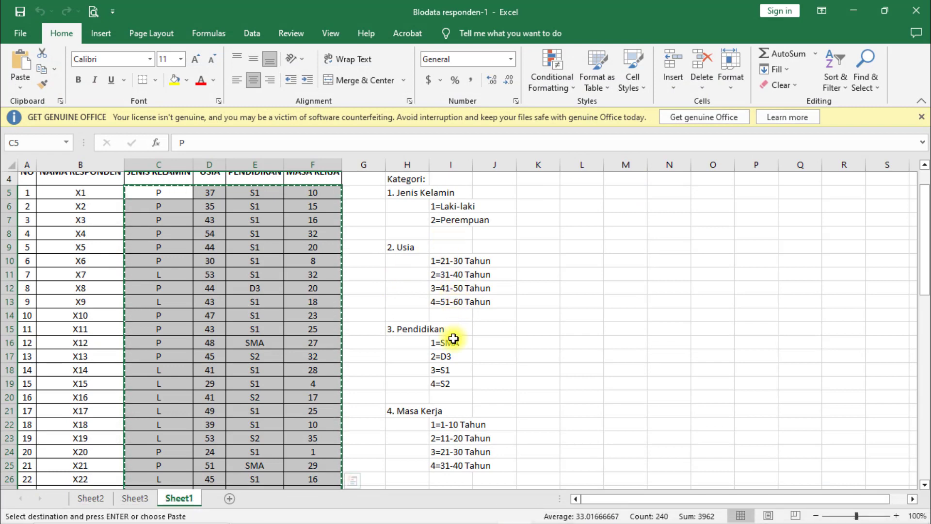
left_click(853, 10)
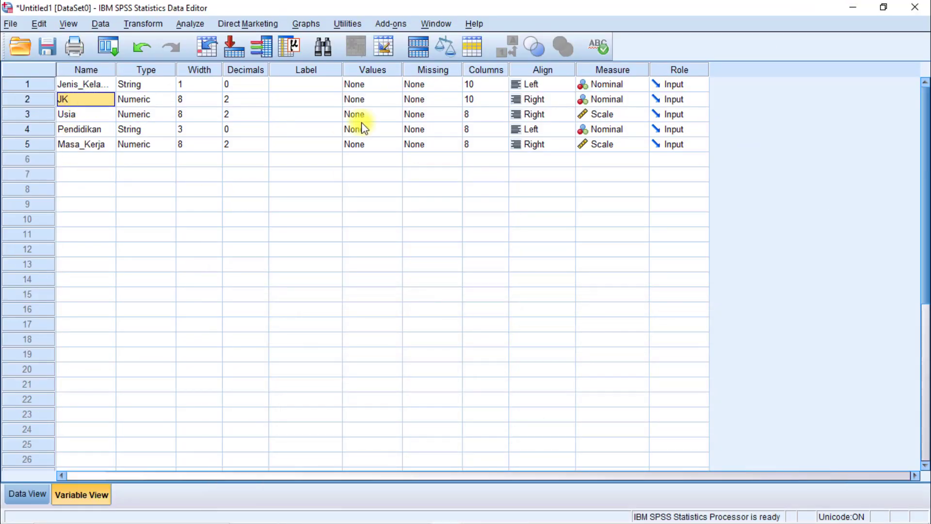
Open the value labels of JK and add the label Laki-laki for value 1.
left_click(391, 100)
left_click(394, 98)
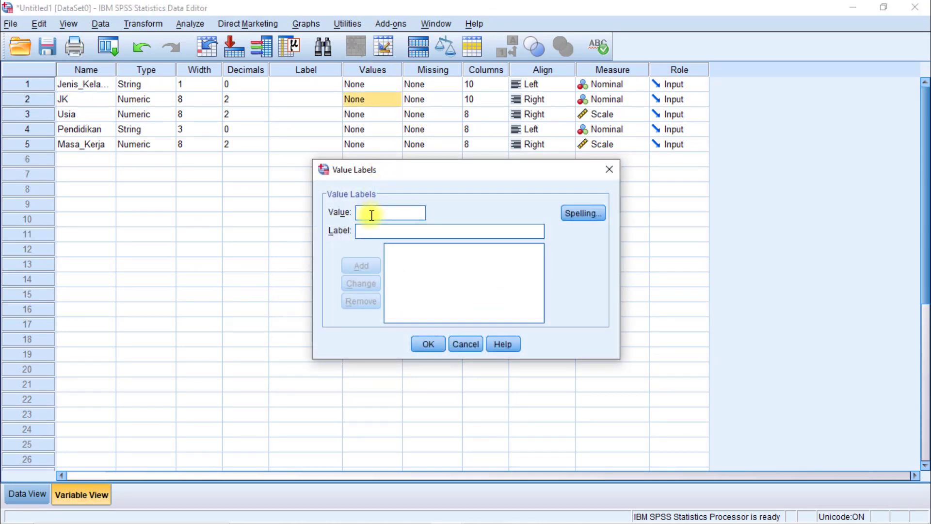
type("1")
left_click(396, 232)
type("Lak")
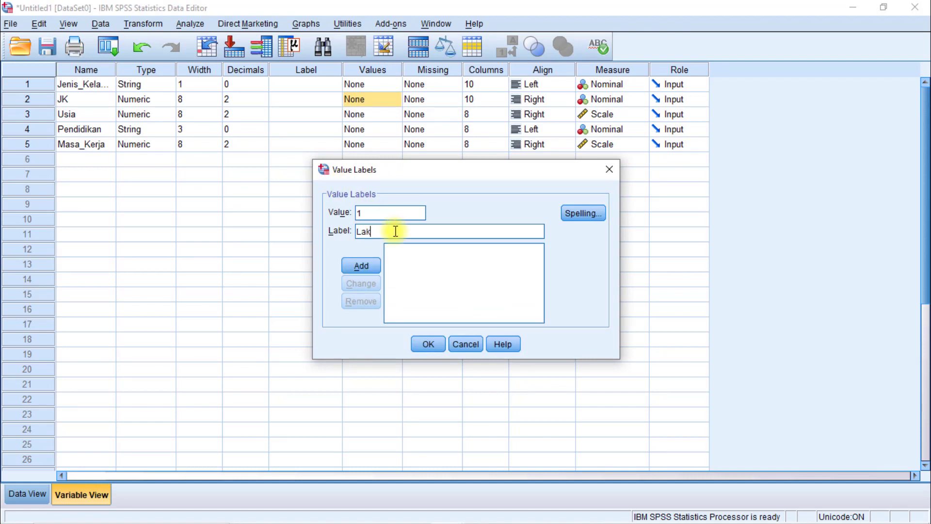
type("i-laki")
key("Return")
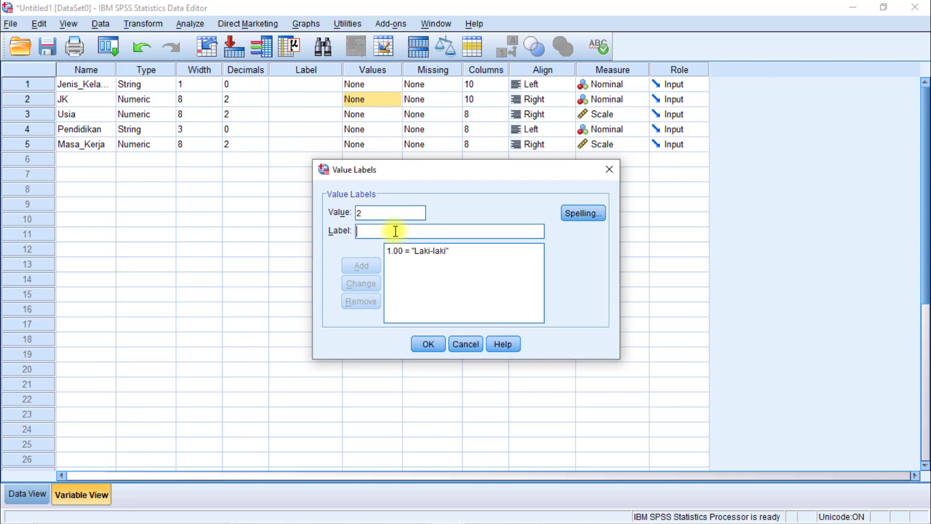
Add the label Perempuan for value 2 of JK and confirm the value labels.
type("Perem")
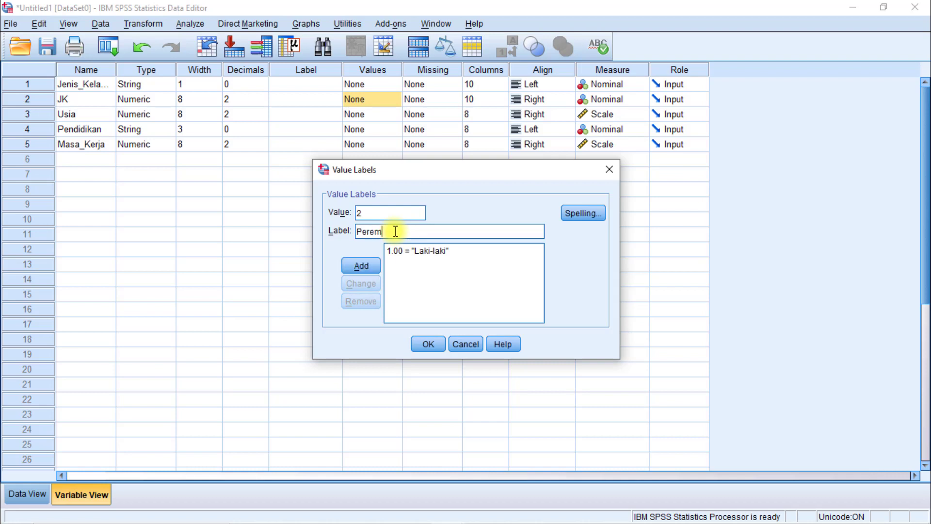
type("puan")
key("Return")
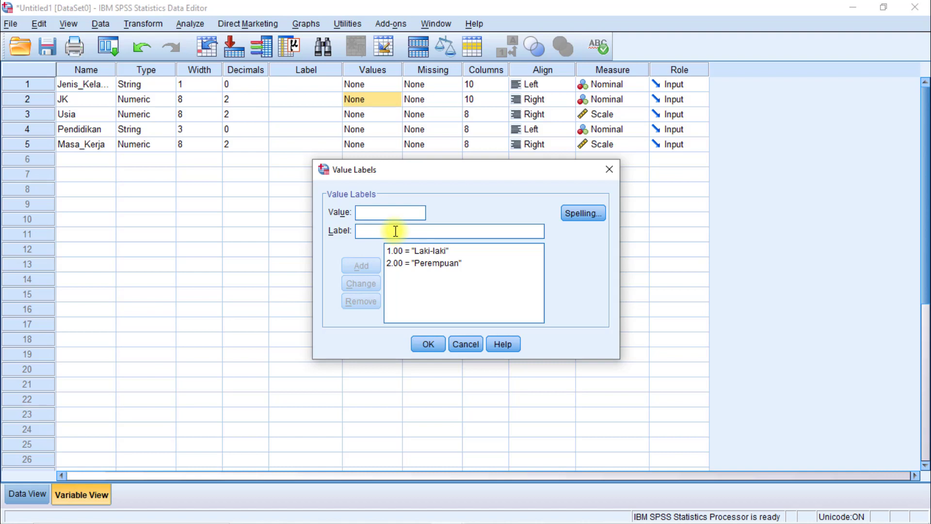
left_click(429, 346)
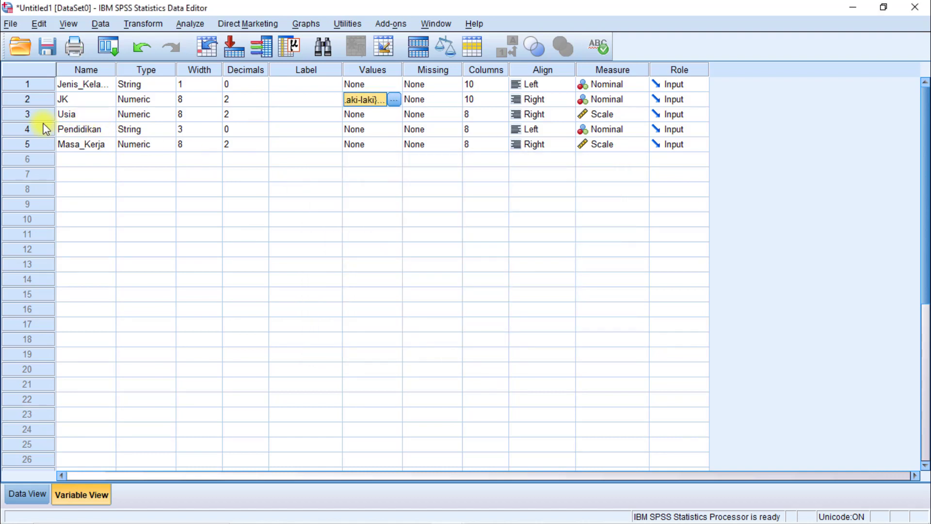
left_click(393, 115)
left_click(394, 115)
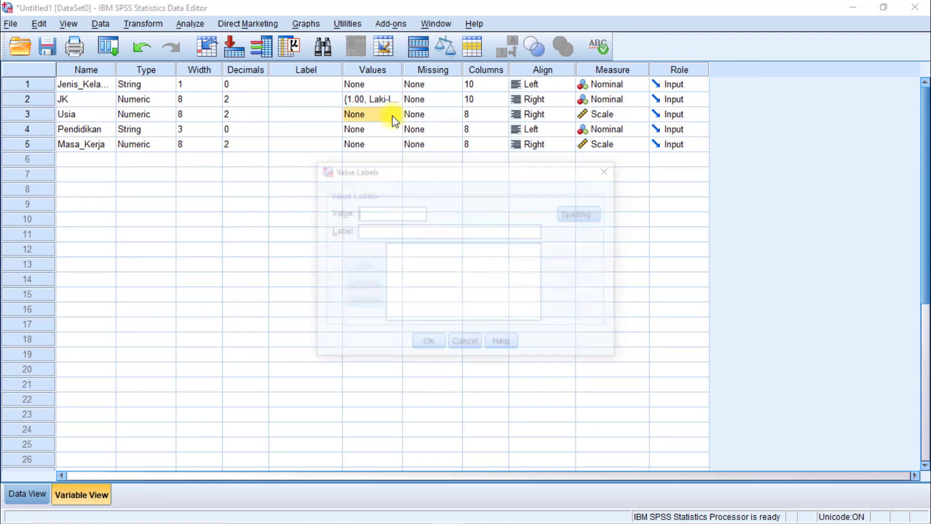
left_click_drag(436, 167, 435, 163)
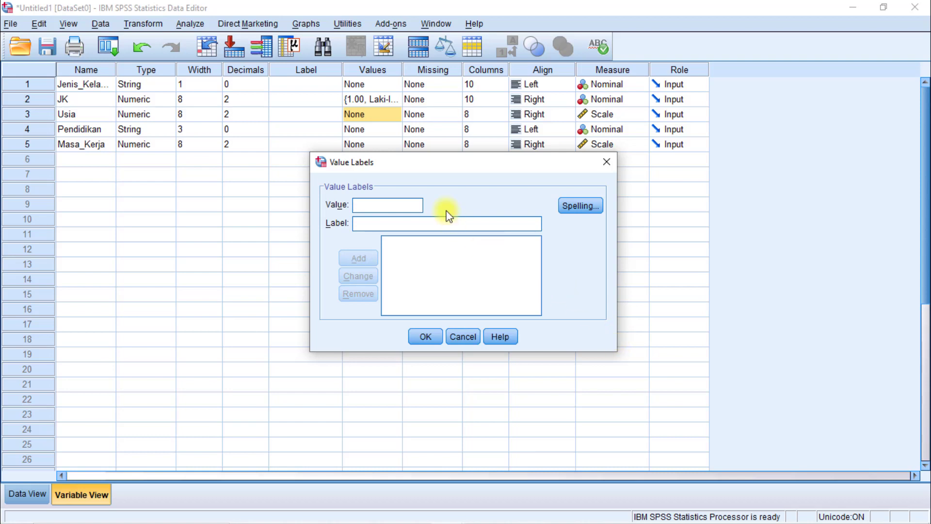
left_click_drag(437, 164, 440, 197)
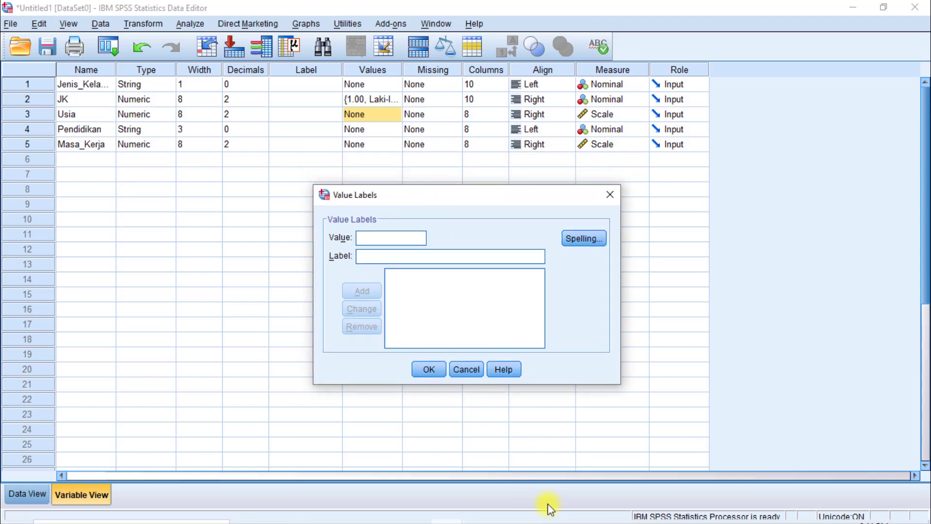
mouse_move(539, 509)
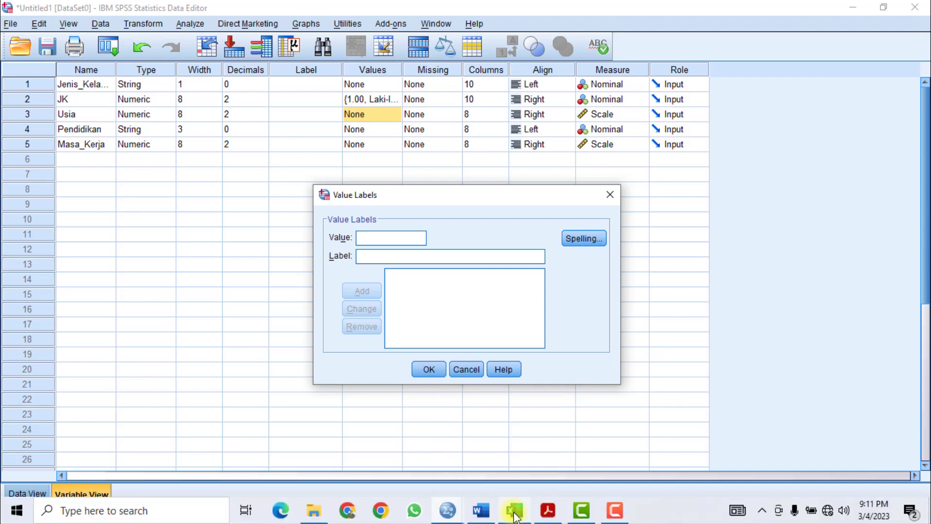
key("super+Left")
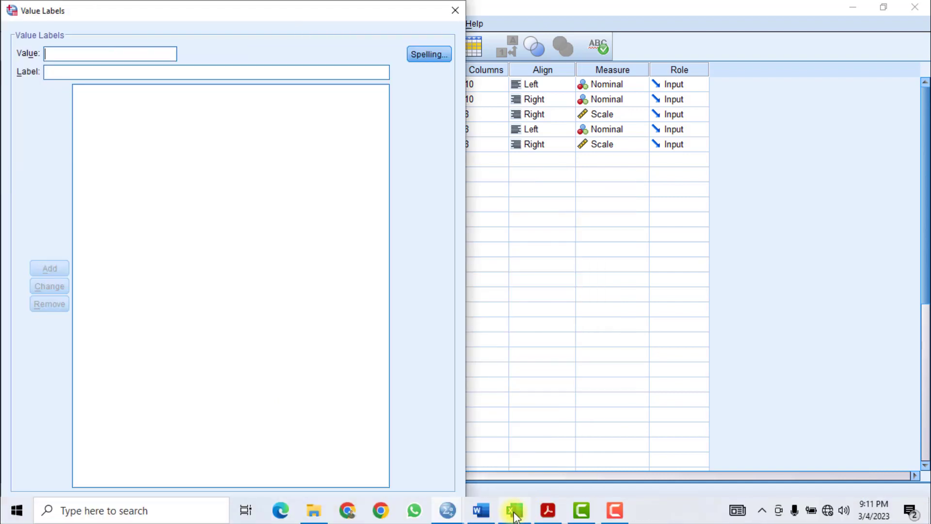
left_click(454, 10)
Arrange SPSS and the Excel workbook side by side with the Kategori list in view, and fill Excel cell I11 from the cell above.
key("super+Left")
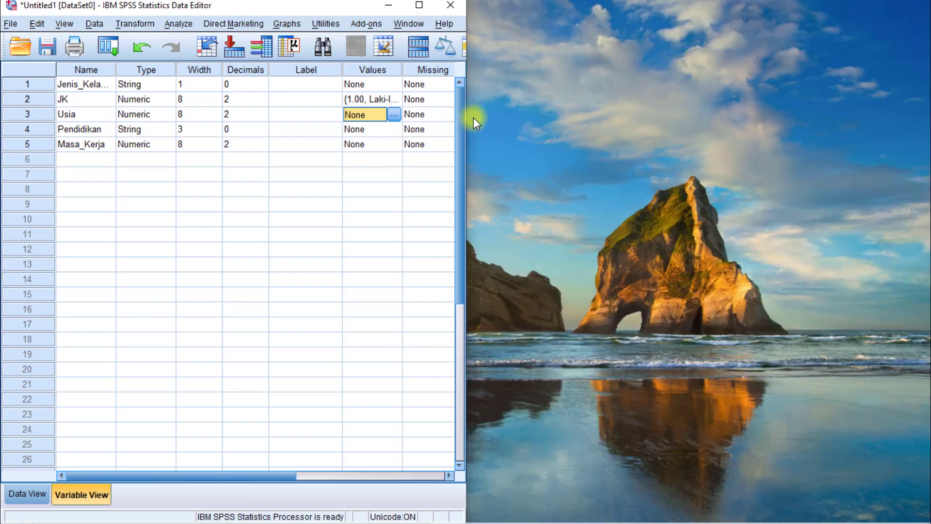
left_click(514, 510)
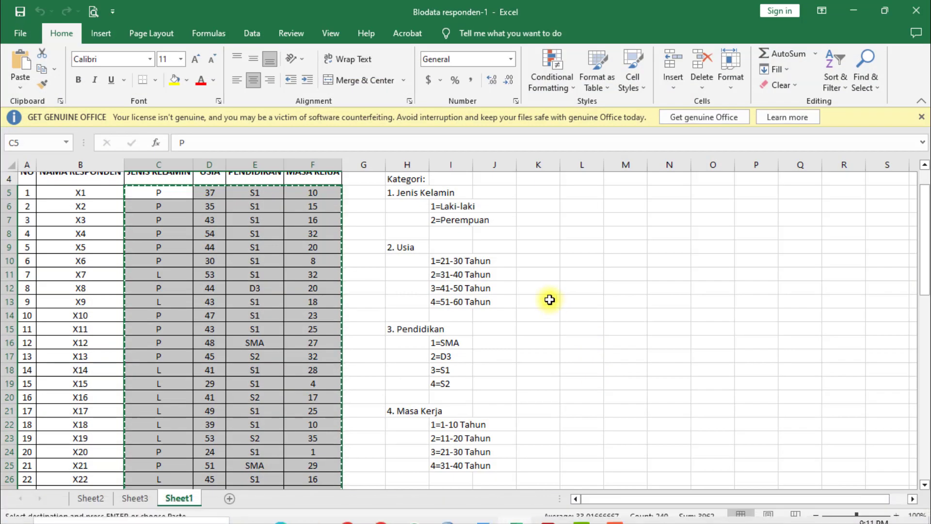
key("super+Right")
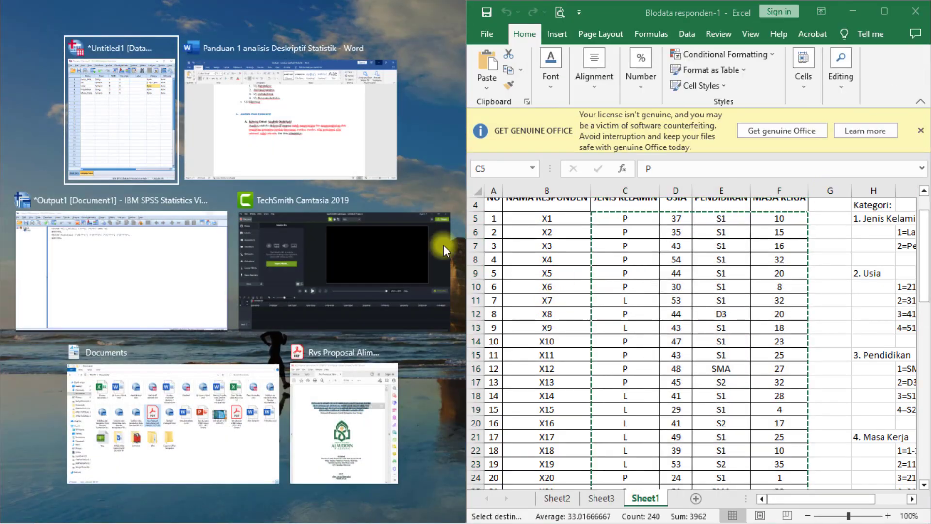
left_click(75, 129)
left_click(796, 507)
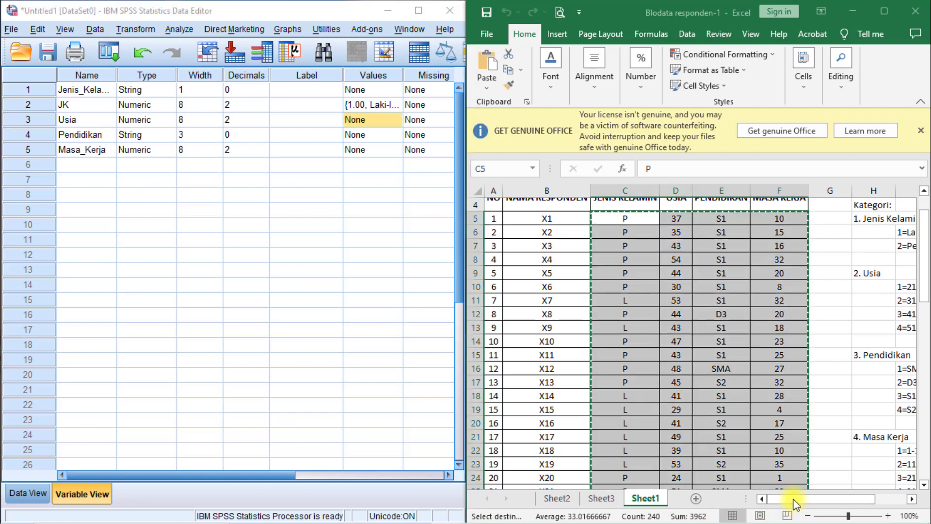
left_click_drag(852, 499, 901, 499)
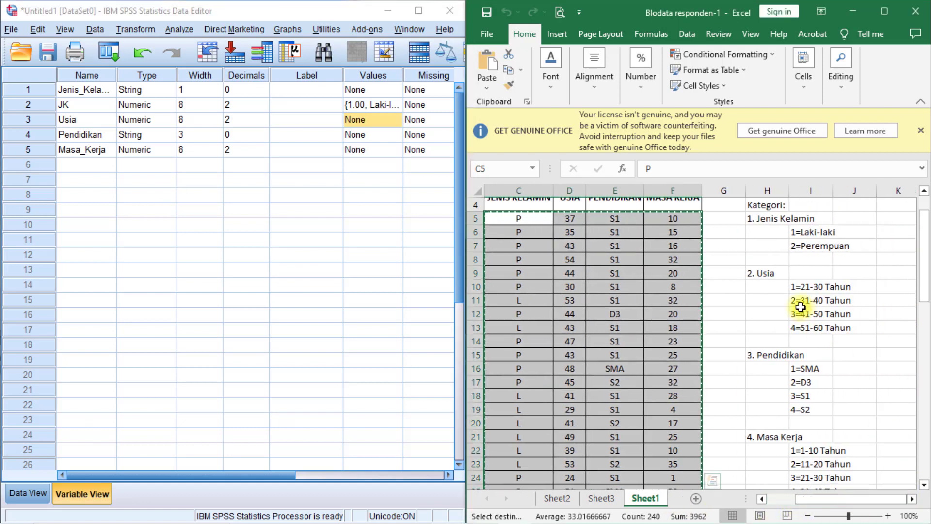
left_click(796, 303)
key("ctrl+d")
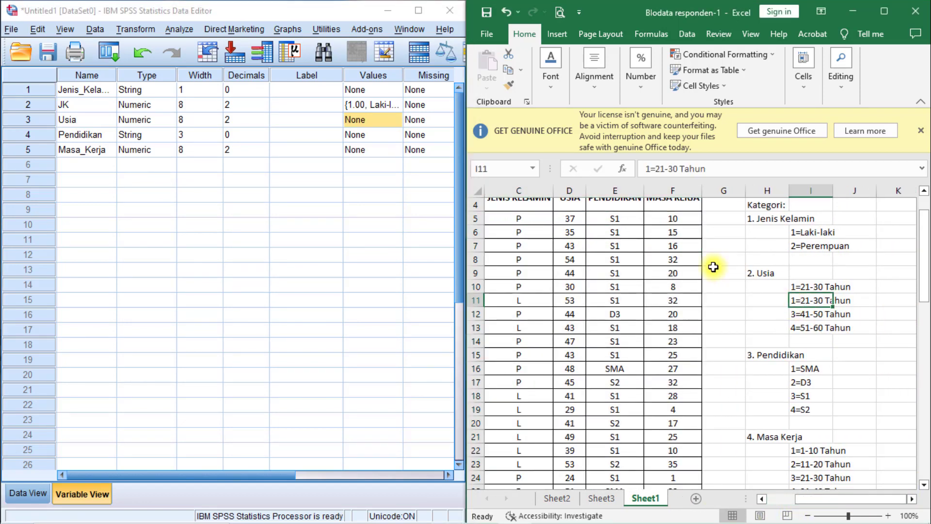
Open the value labels of Usia and add the label 21-30 Tahun for value 1.
left_click(400, 124)
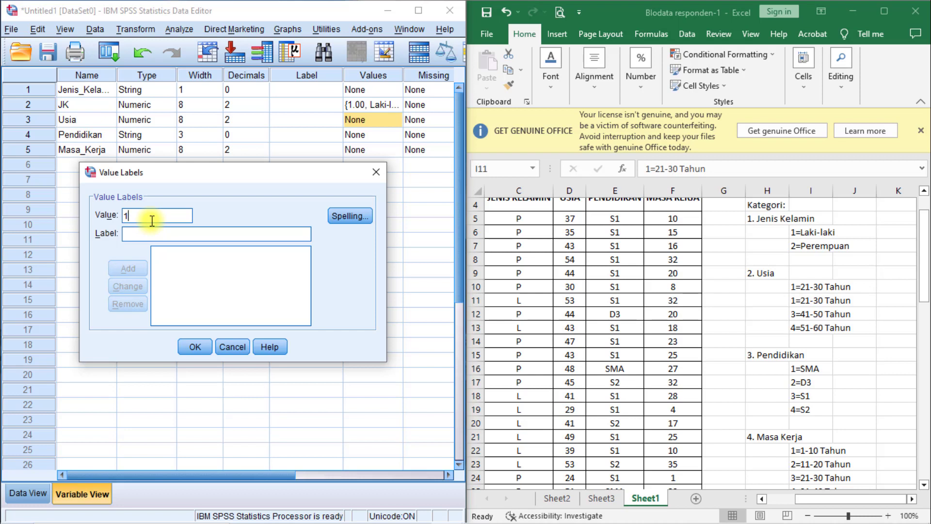
key("Tab")
type("21-")
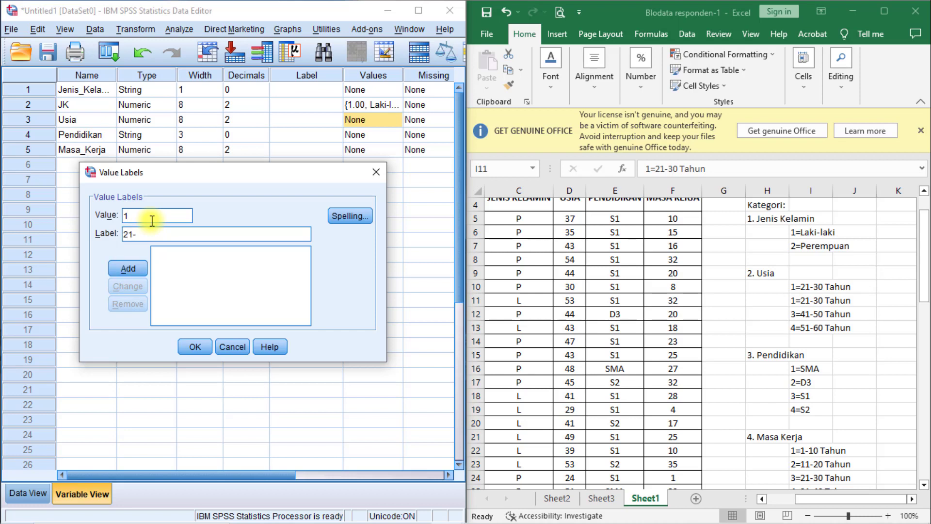
type("30 Tahun")
key("Return")
Add the label 31-40 Tahun for value 2 of Usia.
type("2")
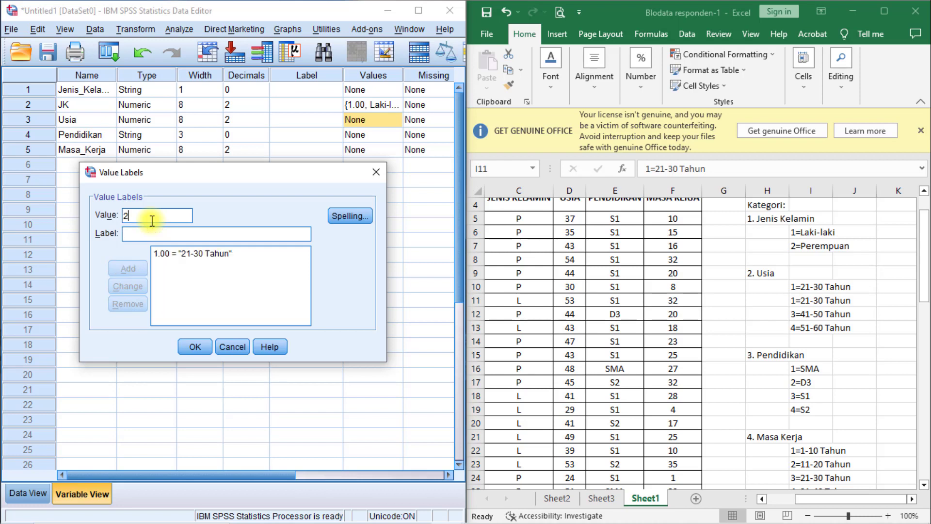
key("Tab")
type("3")
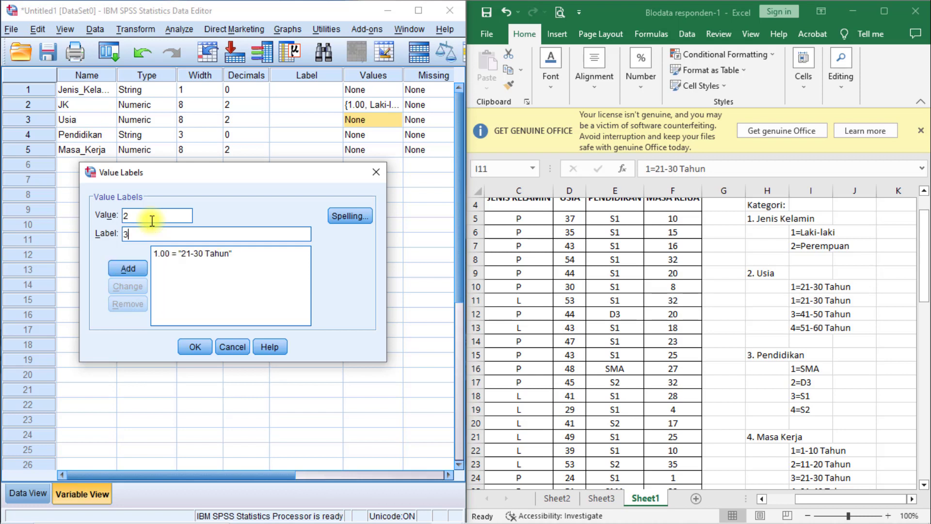
type("1-40 Tahun")
key("Return")
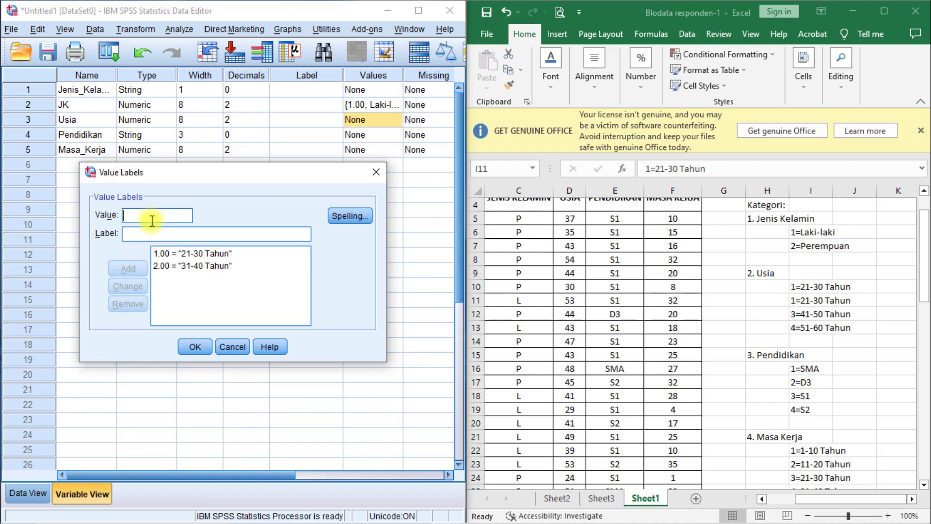
Add the label 41-50 Tahun for value 3 of Usia.
type("3")
type("41")
type("-")
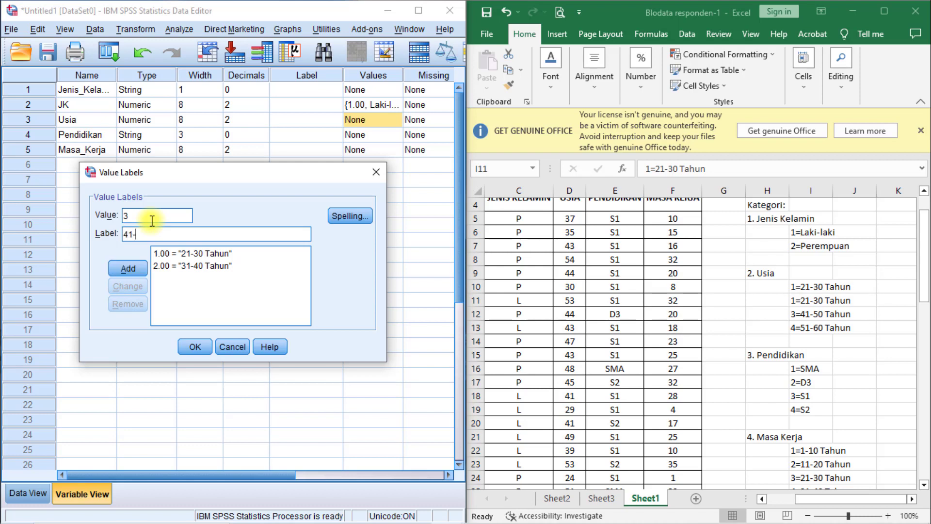
type("50 Tahun")
key("Return")
Add the label 51-60 Tahun for value 4 of Usia and confirm the value labels.
type("4")
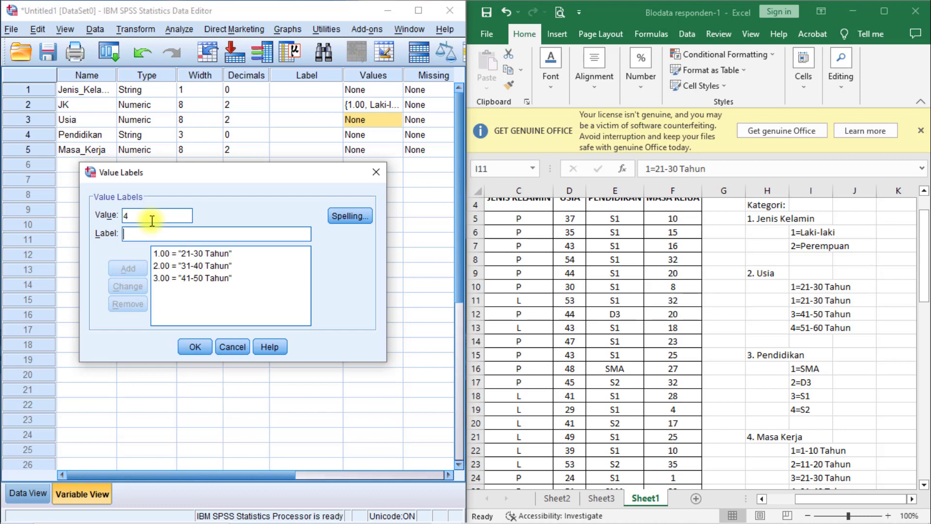
type("51")
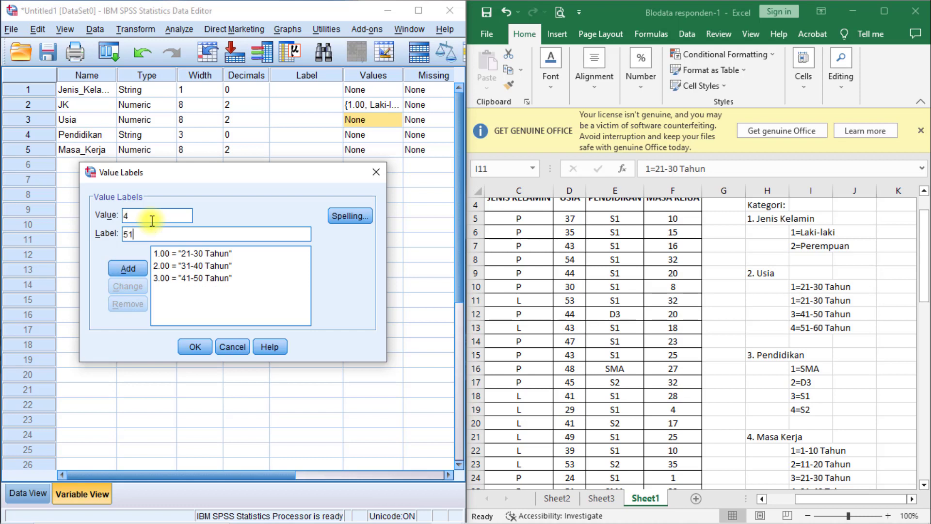
type("-60 Tahun")
key("alt+a")
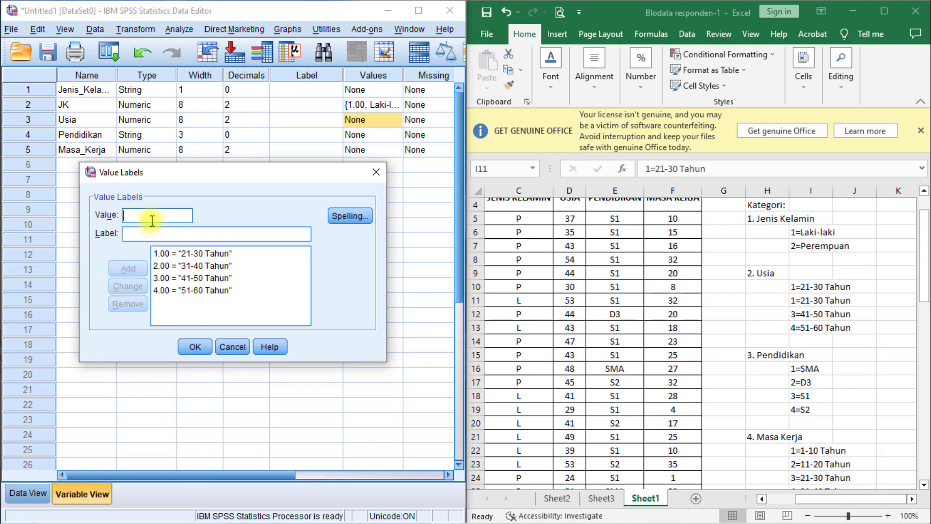
left_click(194, 347)
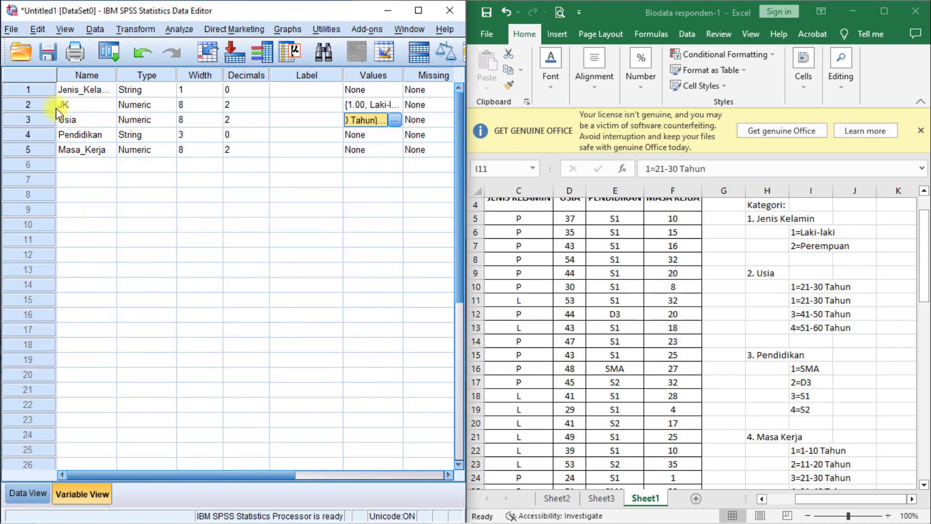
Open the value labels of Pendidikan and add the labels SMA for value 1 and D3 for value 2.
left_click(393, 139)
left_click(395, 134)
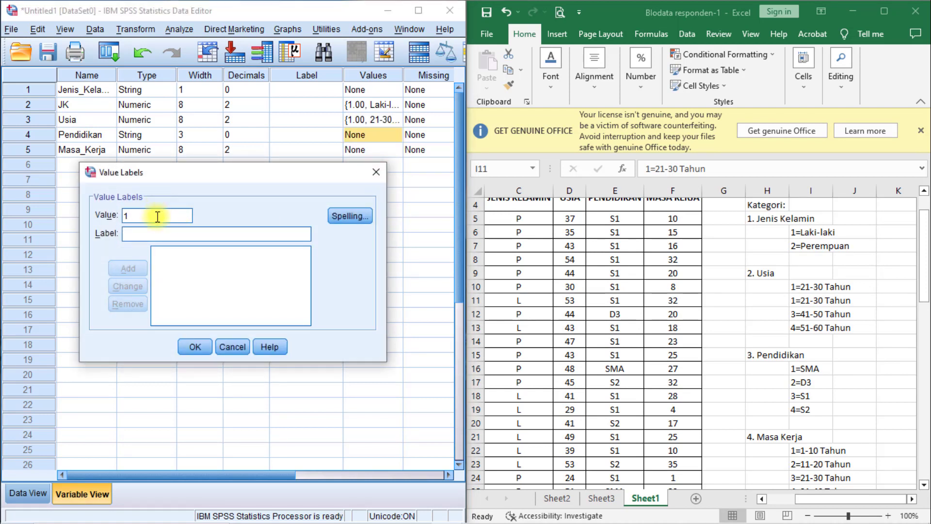
type("SMA")
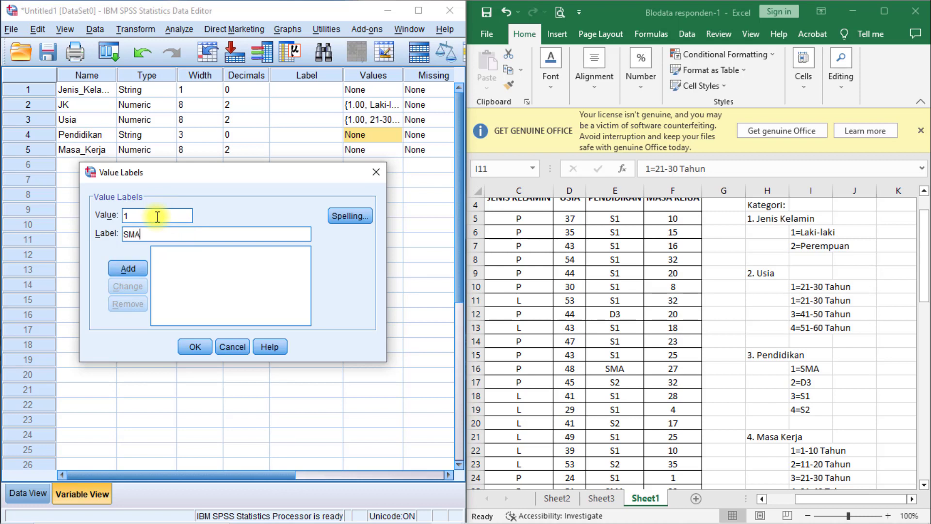
key("Return")
type("2")
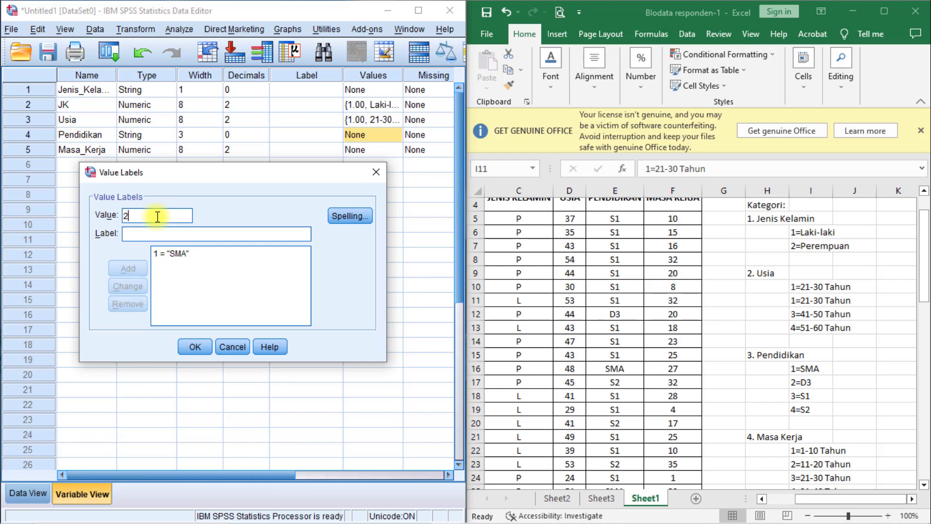
key("Tab")
type("D3")
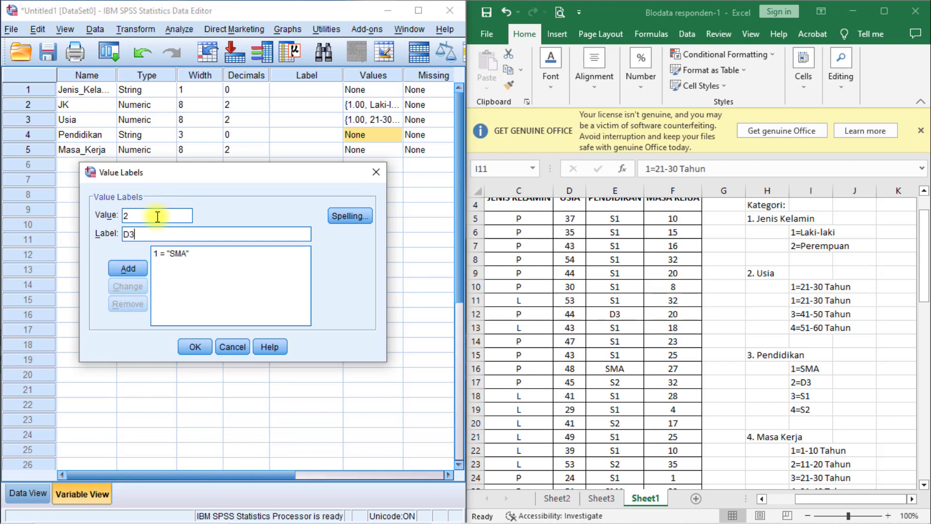
key("Return")
Add the labels S1 for value 3 and S2 for value 4 of Pendidikan and confirm the value labels.
type("3")
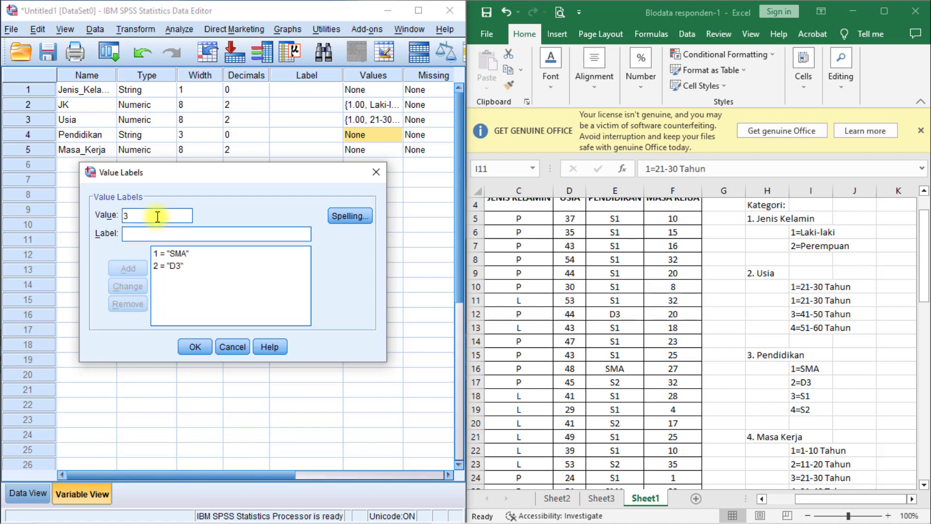
type("A")
key("BackSpace")
type("S1")
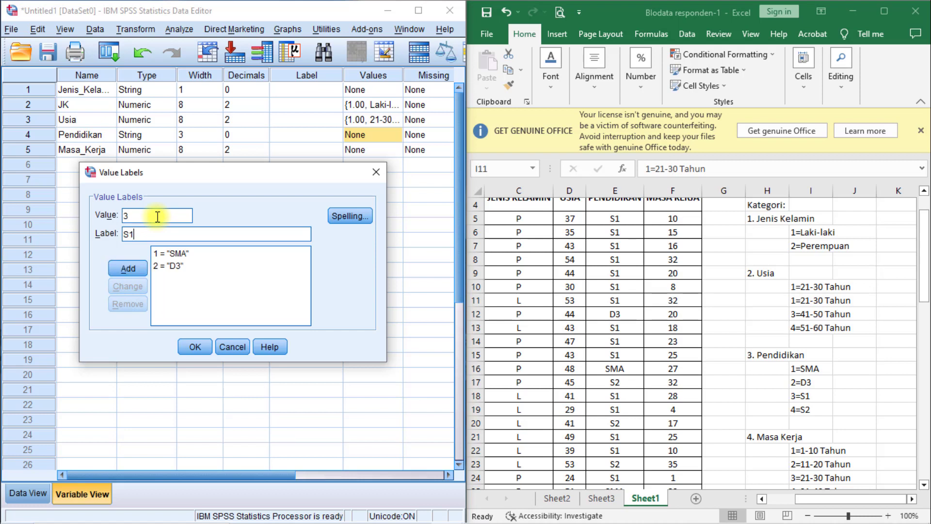
key("Return")
type("4")
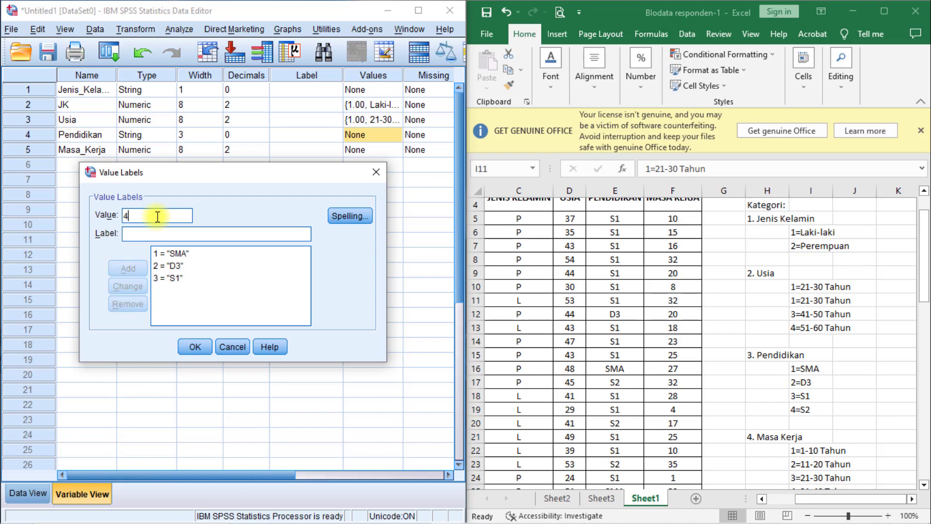
type("S2")
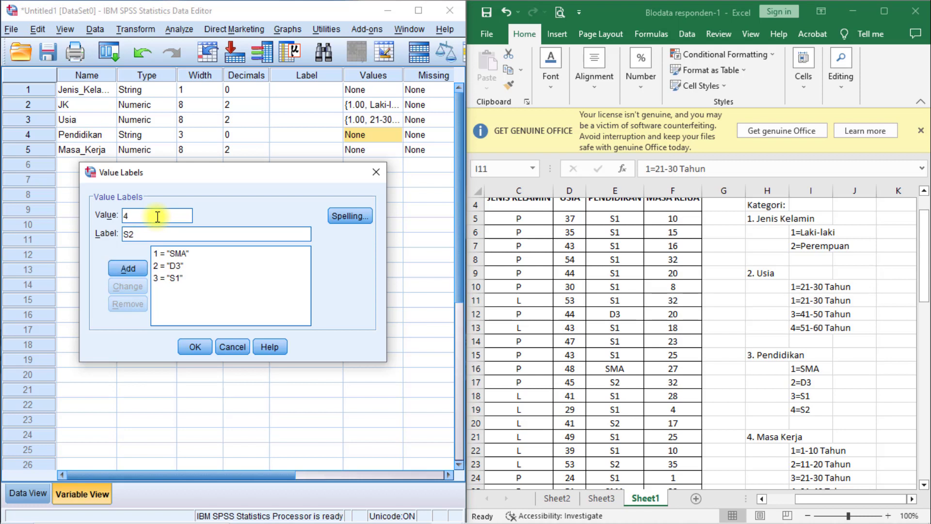
left_click(128, 269)
left_click(182, 347)
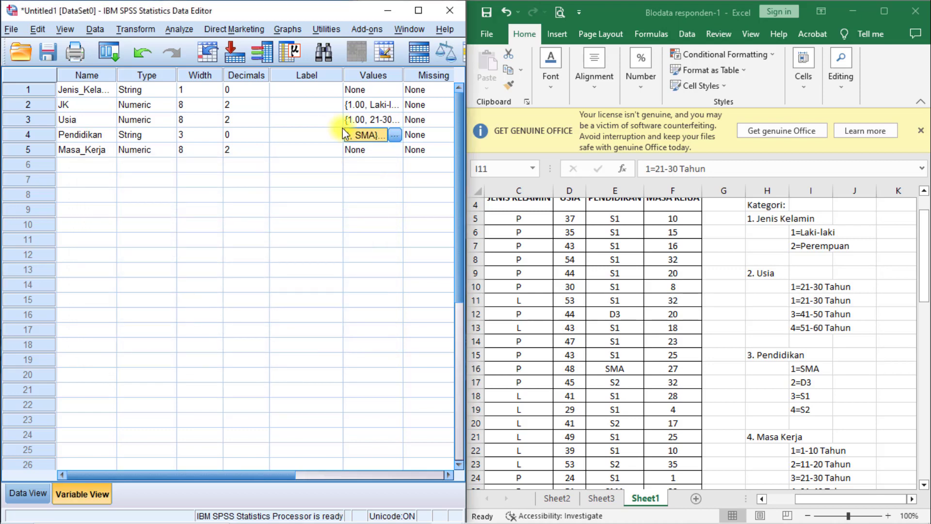
Open the value labels of Masa_Kerja and add the label 1-10 Tahun for value 1.
left_click(397, 156)
left_click(395, 151)
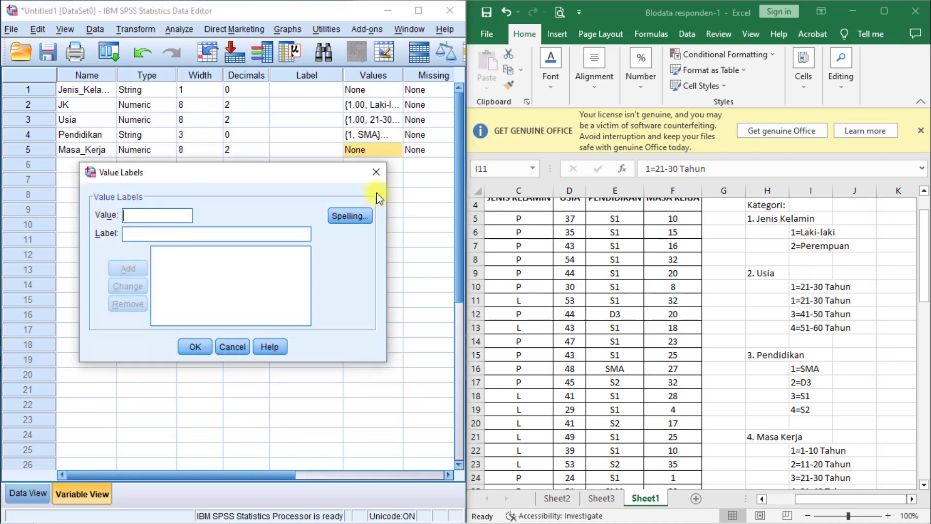
left_click(161, 217)
type("1")
key("Tab")
type("1-10 ")
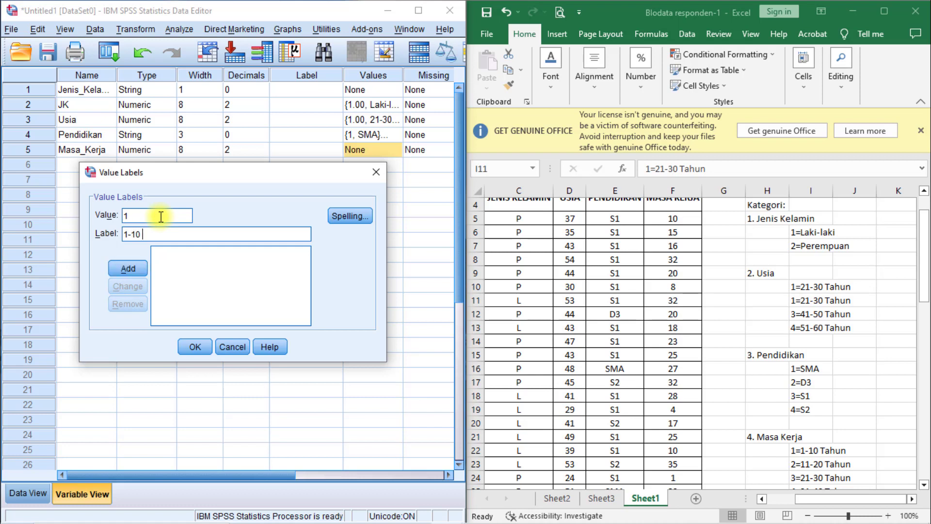
type("Tahun")
key("BackSpace")
key("BackSpace")
key("BackSpace")
key("BackSpace")
key("BackSpace")
type("Tahun")
key("Return")
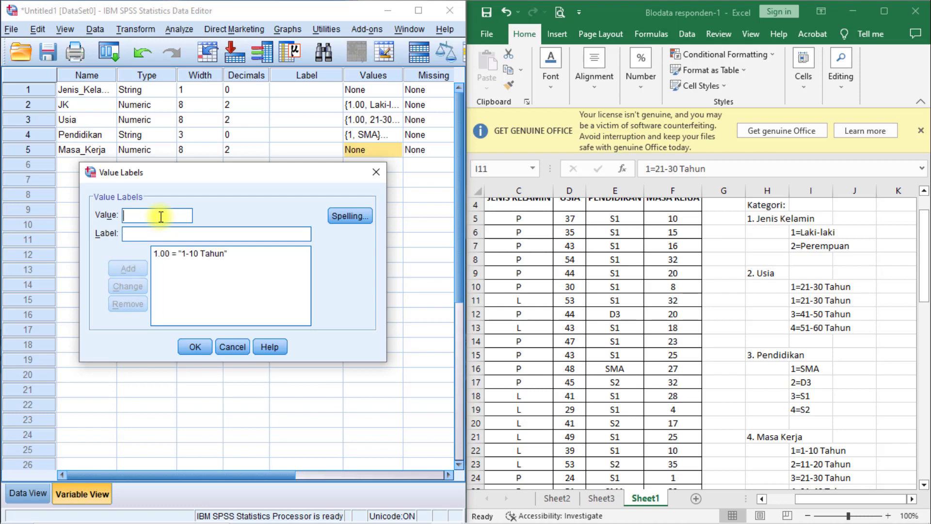
Add the label 11-20 Tahun for value 2 of Masa_Kerja.
type("2")
type("11")
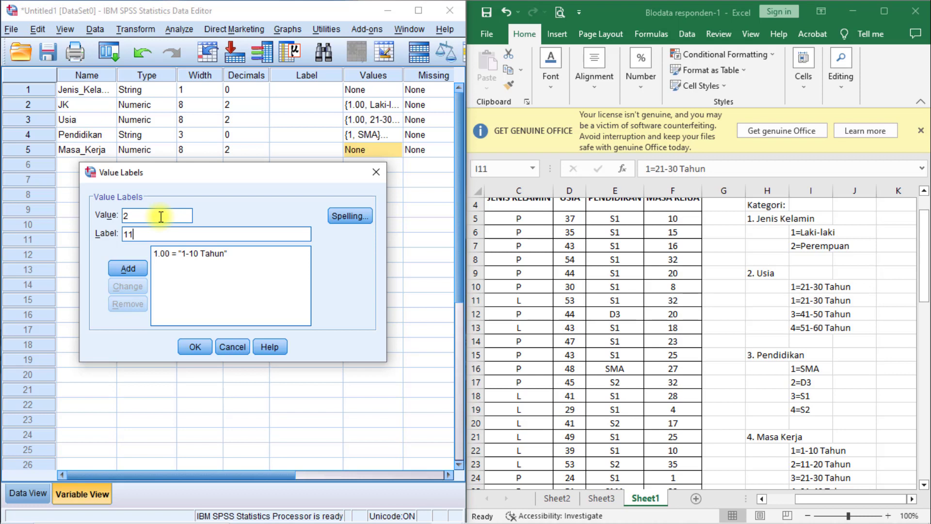
type("-3")
type("0 Tahun")
key("Return")
Add the label 21-30 Tahun for value 3 of Masa_Kerja.
type("3")
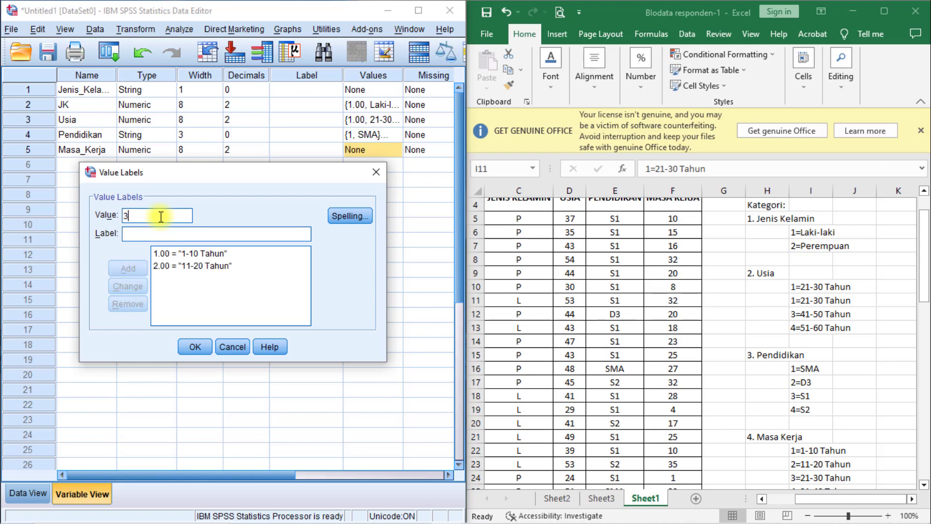
key("Tab")
type("21-")
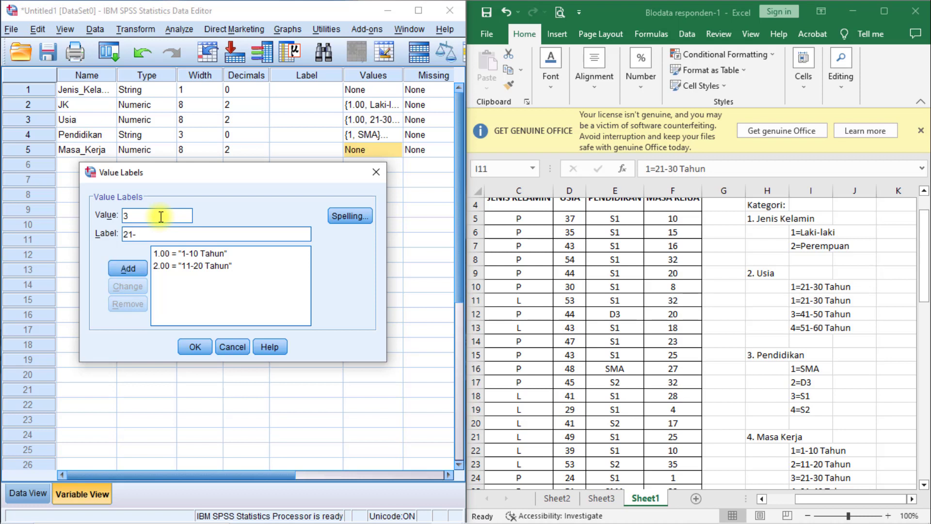
type("30 Ta")
key("BackSpace")
key("BackSpace")
type("Tahun")
key("Return")
Add the label 31-40 Tahun for value 4 of Masa_Kerja and confirm the value labels.
type("4")
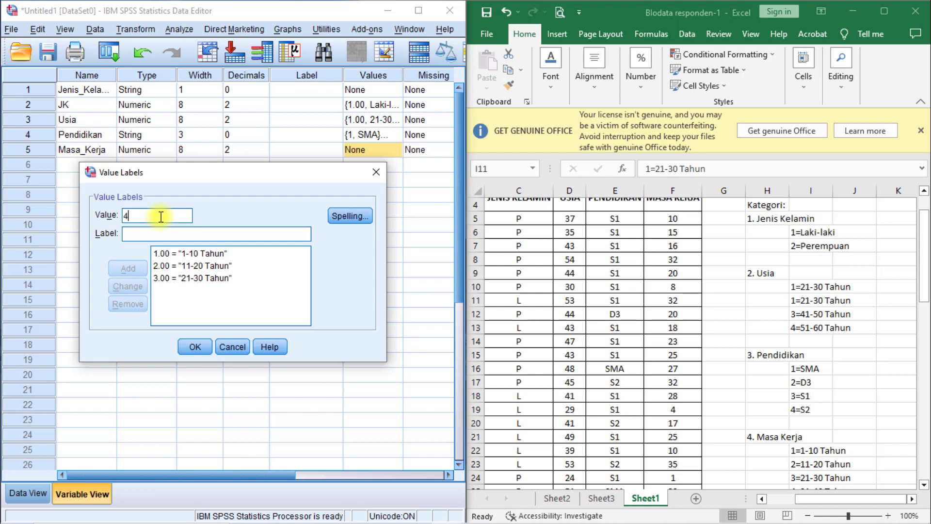
key("Tab")
type("31")
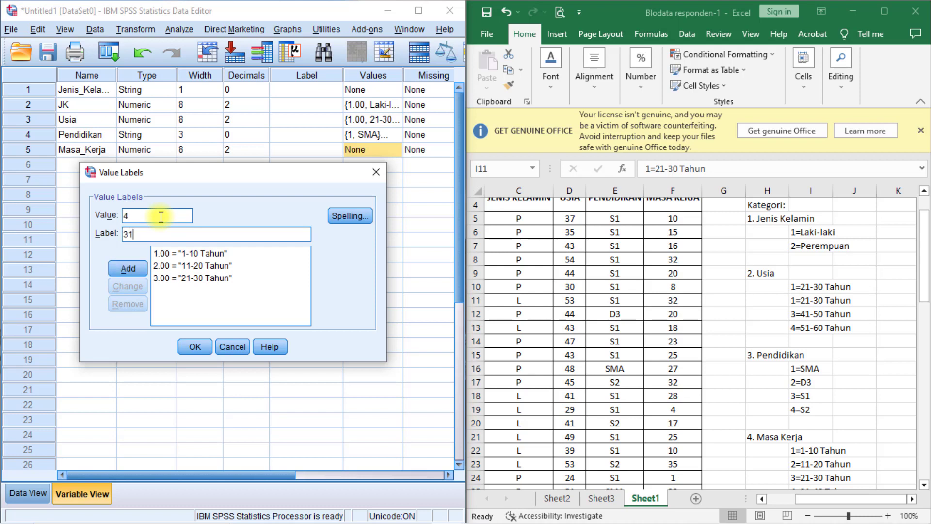
type("-40 Tahun")
left_click(124, 269)
left_click(194, 347)
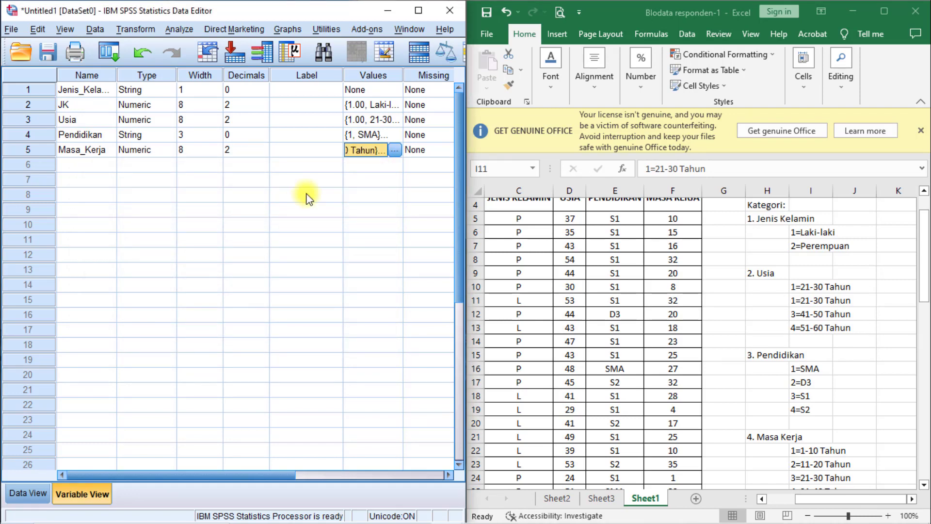
Maximize the data editor and set the decimals of JK, Usia and Masa_Kerja to 0.
left_click(418, 10)
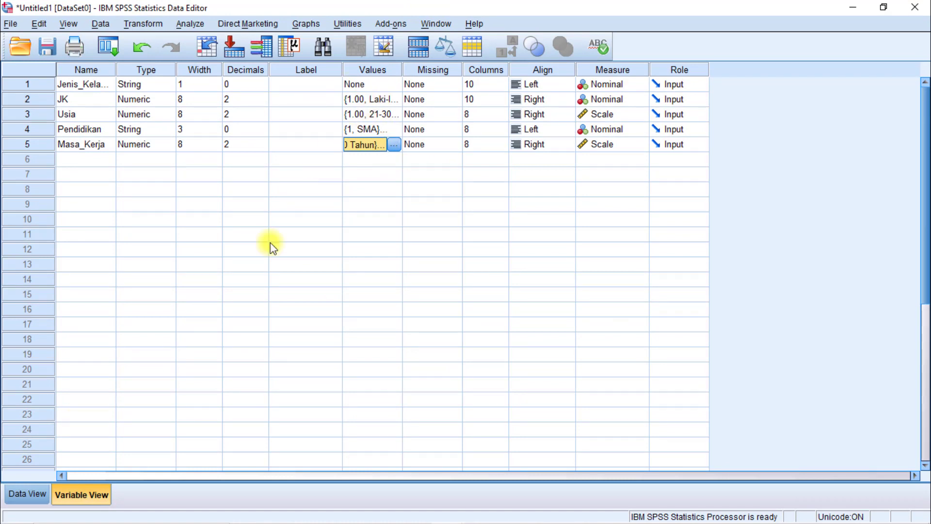
left_click(26, 493)
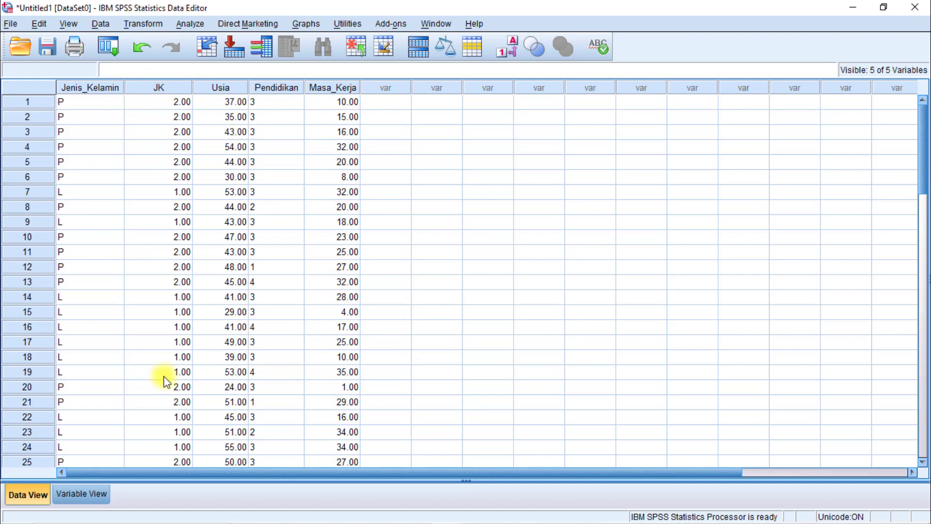
left_click(83, 494)
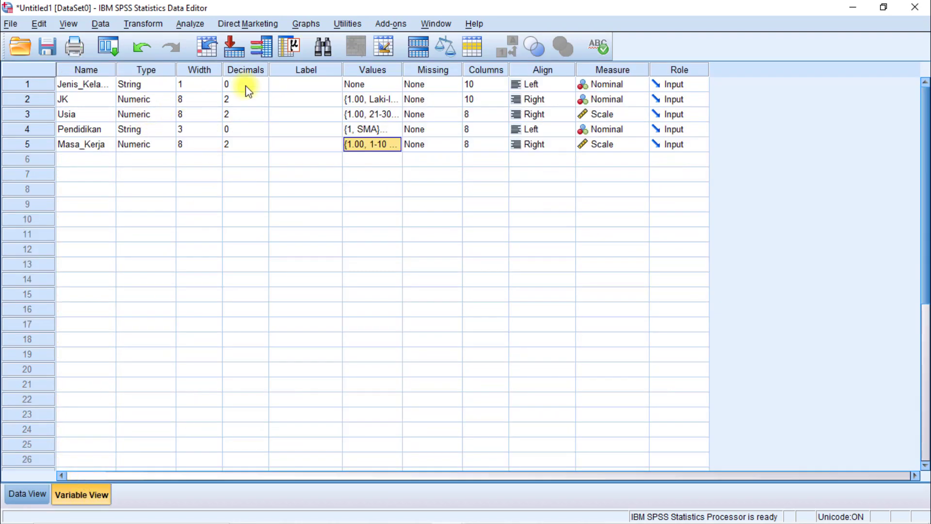
left_click(253, 101)
left_click(263, 104)
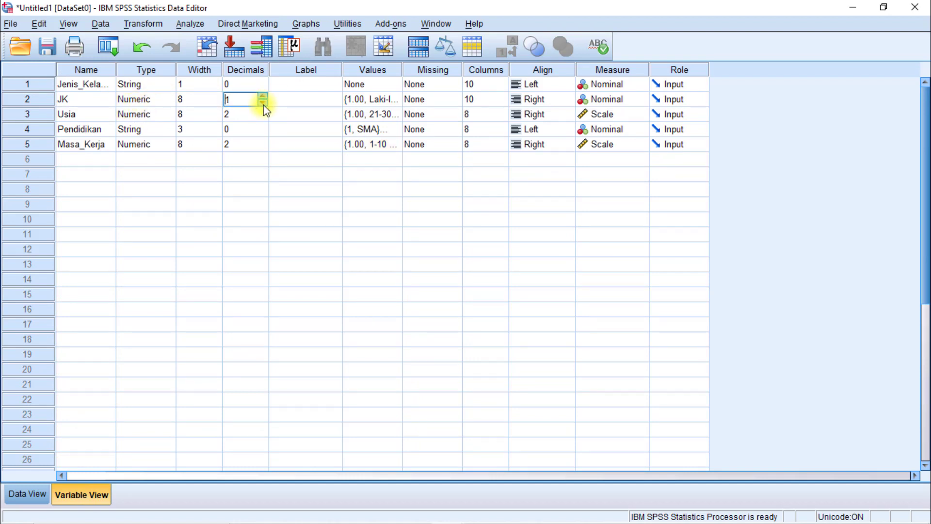
left_click(263, 103)
left_click(265, 118)
left_click(265, 118)
left_click(264, 118)
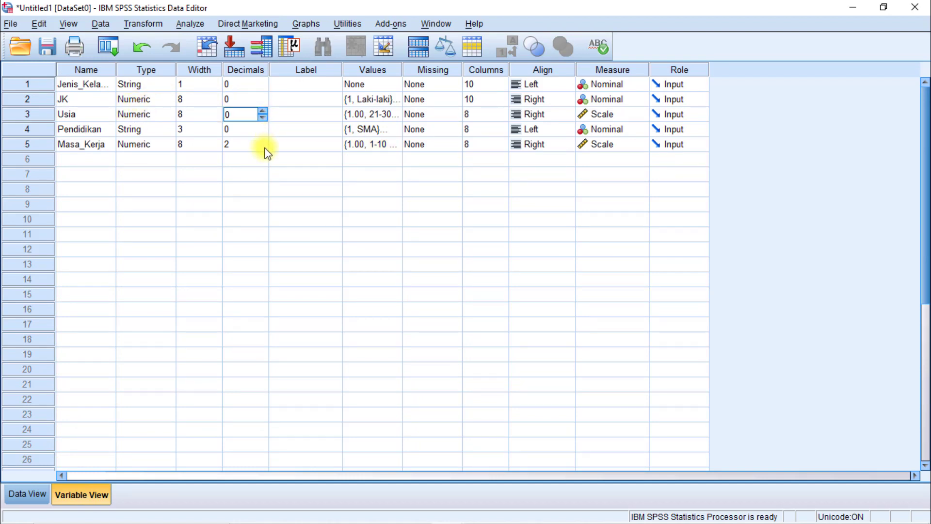
left_click(265, 148)
left_click(264, 148)
left_click(265, 148)
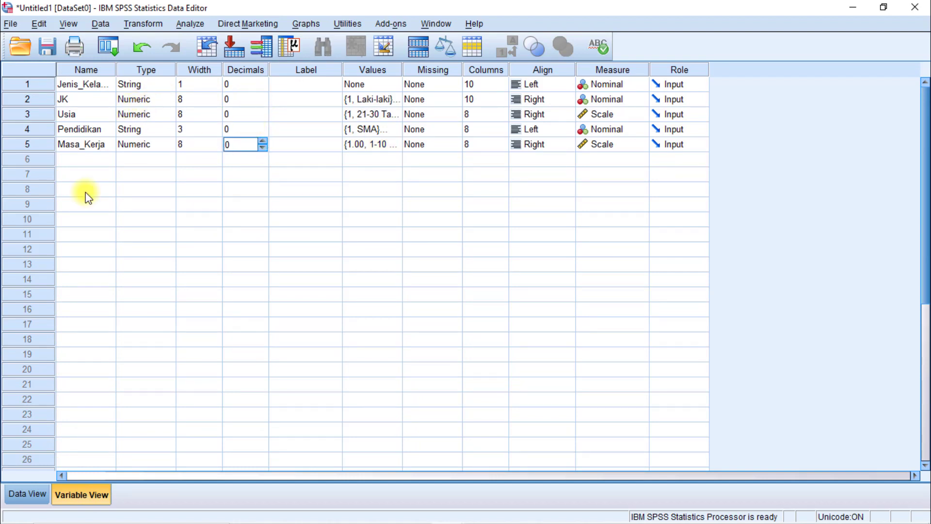
Start a Frequencies analysis from the data and include JK, Usia, Pendidikan and Masa_Kerja as its variables.
left_click(27, 496)
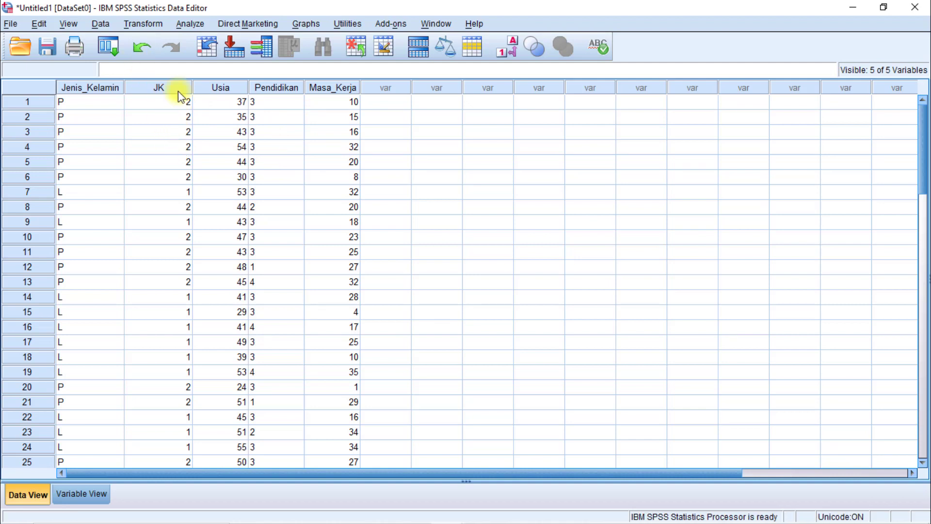
left_click(191, 24)
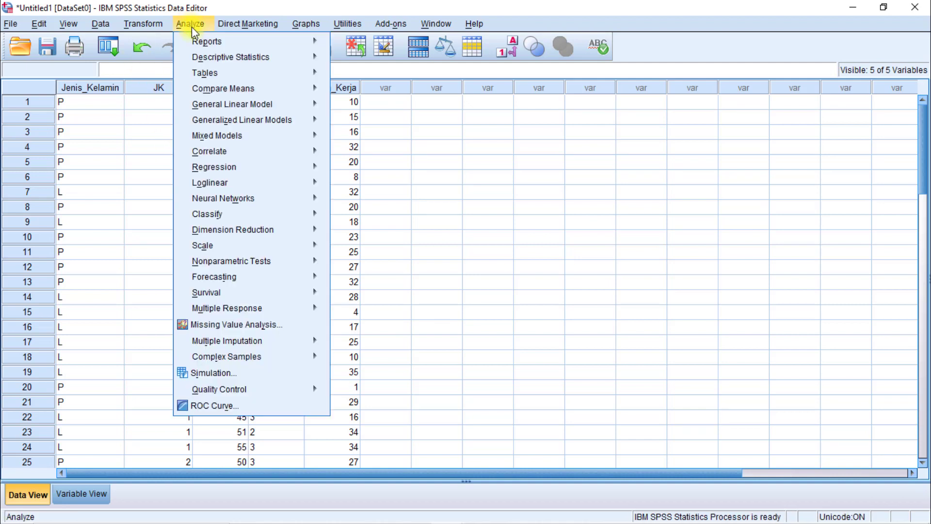
mouse_move(262, 60)
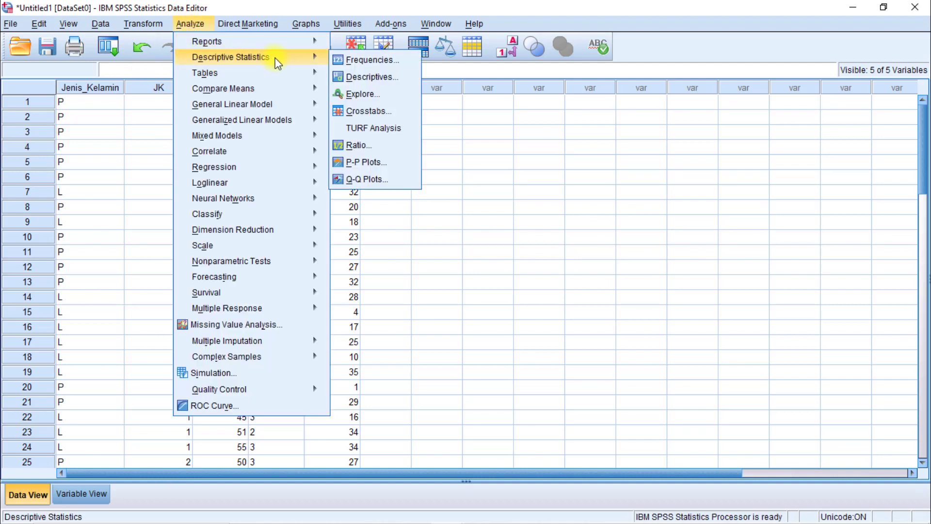
left_click(365, 60)
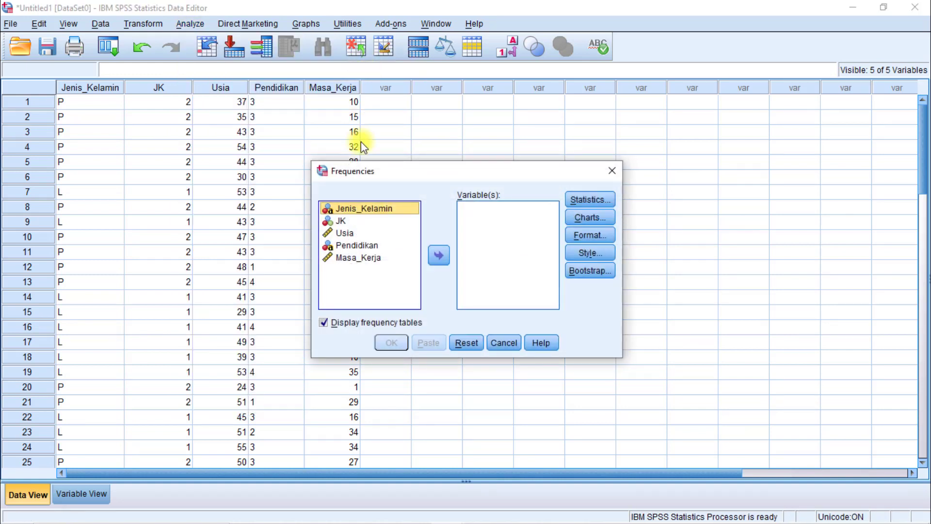
left_click(339, 222)
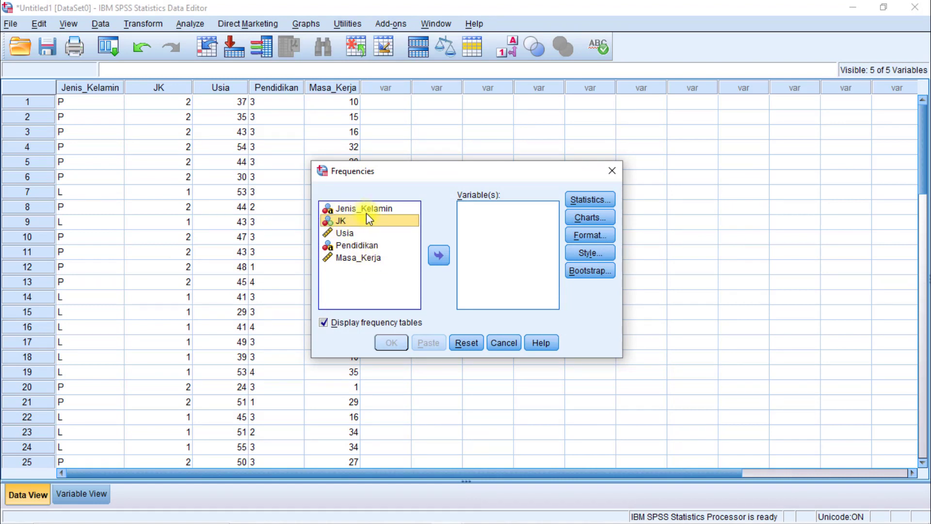
left_click(365, 258, "shift")
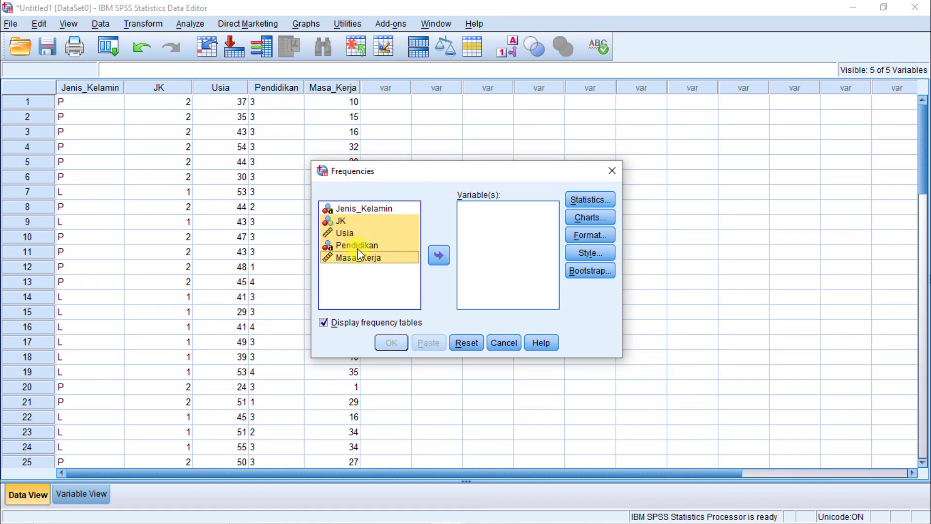
left_click(438, 256)
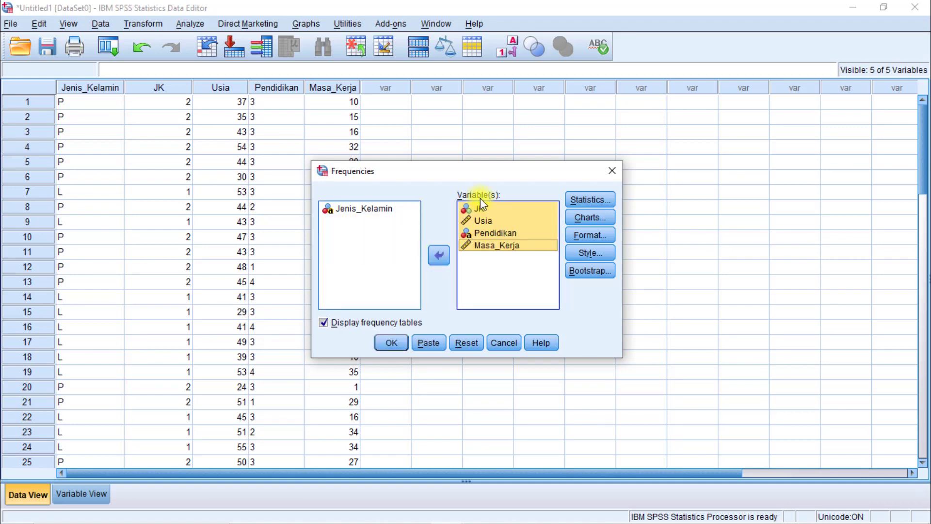
Include the mean, median, mode, sum, minimum, maximum and standard deviation in the Frequencies statistics.
left_click(595, 203)
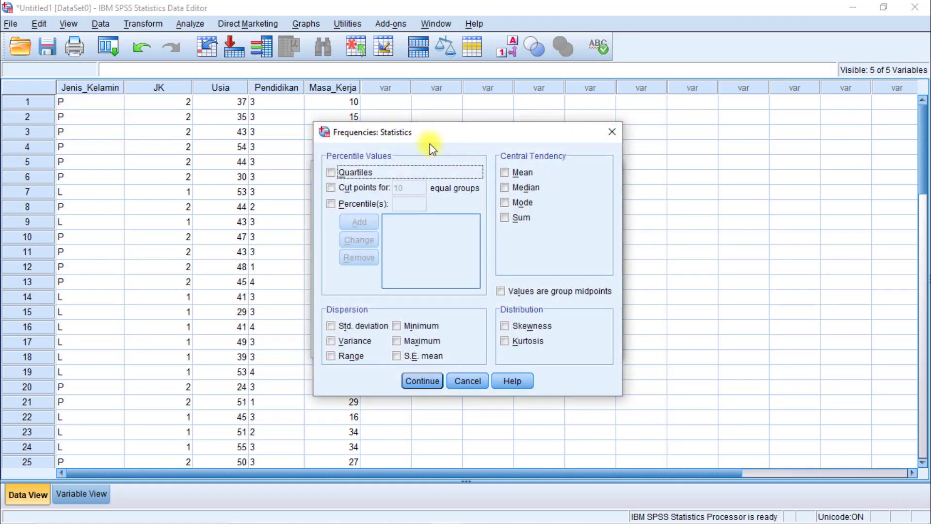
left_click_drag(426, 135, 361, 128)
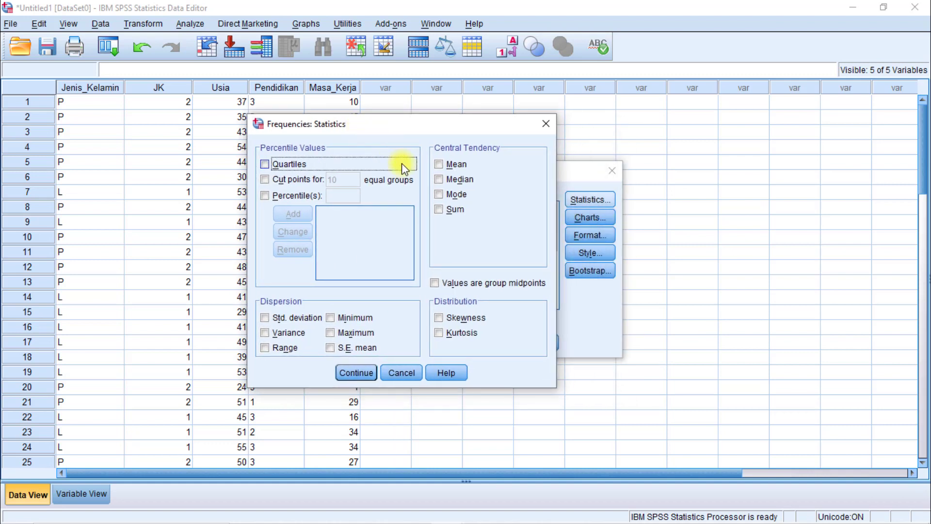
left_click(439, 164)
left_click(440, 179)
left_click(440, 195)
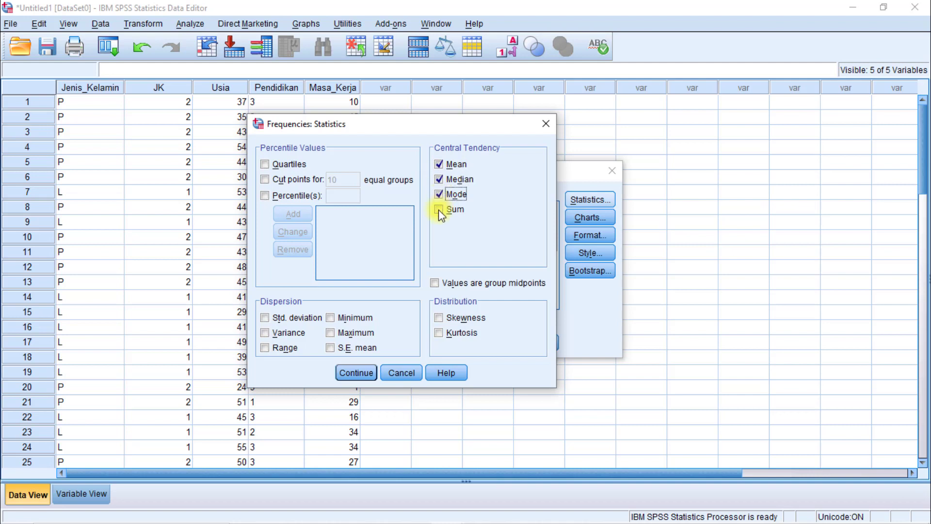
left_click(438, 210)
left_click(331, 320)
left_click(330, 333)
left_click(266, 318)
left_click(346, 373)
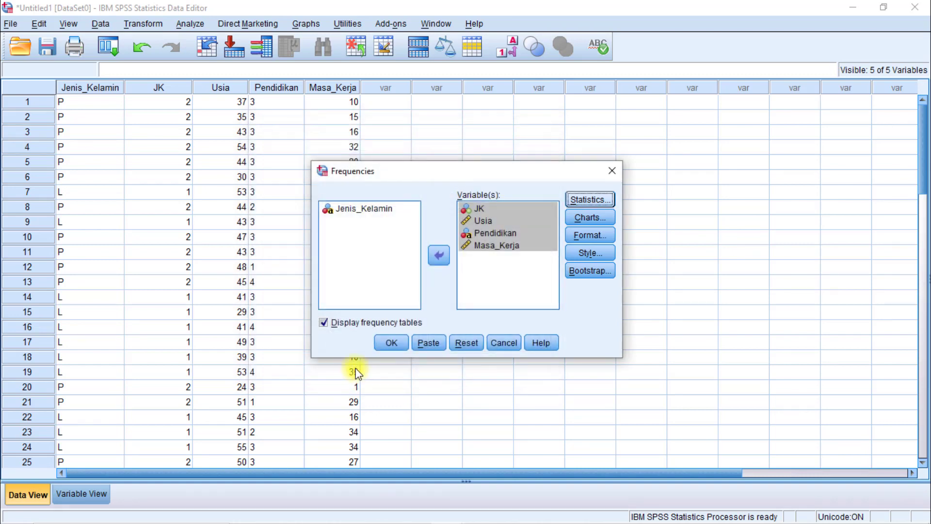
Choose bar charts with frequencies as chart values and run the analysis with frequency tables displayed.
left_click(592, 219)
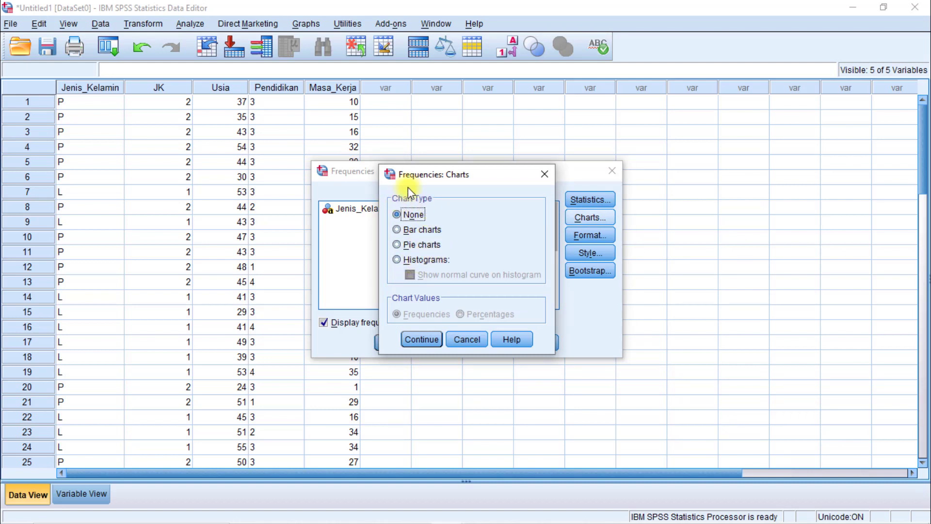
left_click(396, 230)
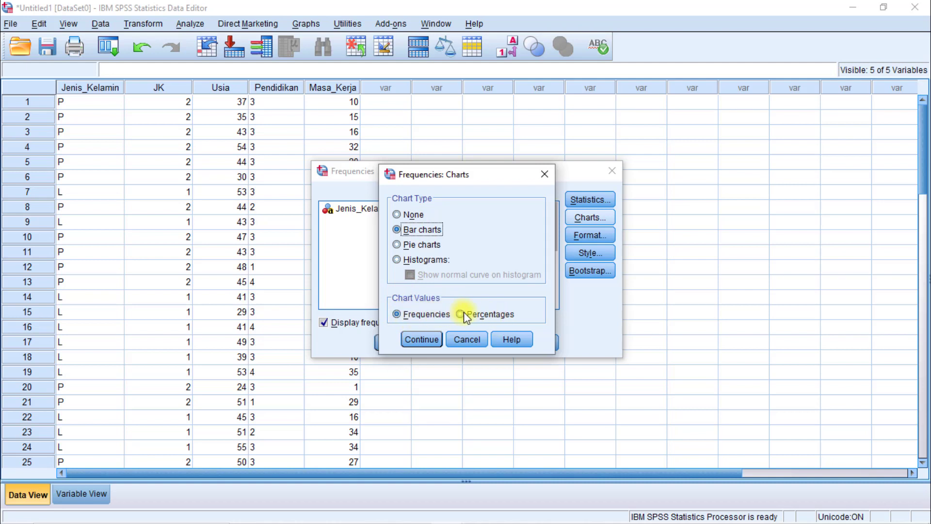
left_click(479, 315)
left_click(397, 313)
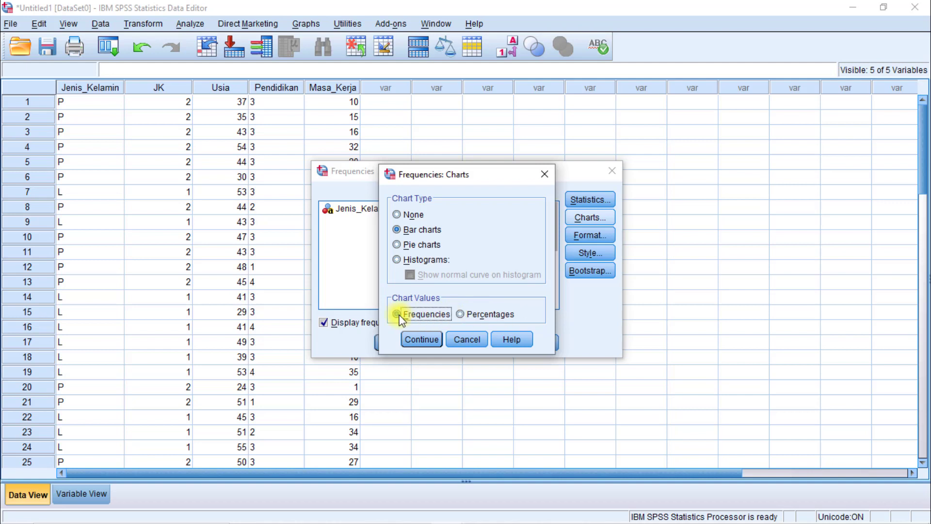
left_click(421, 339)
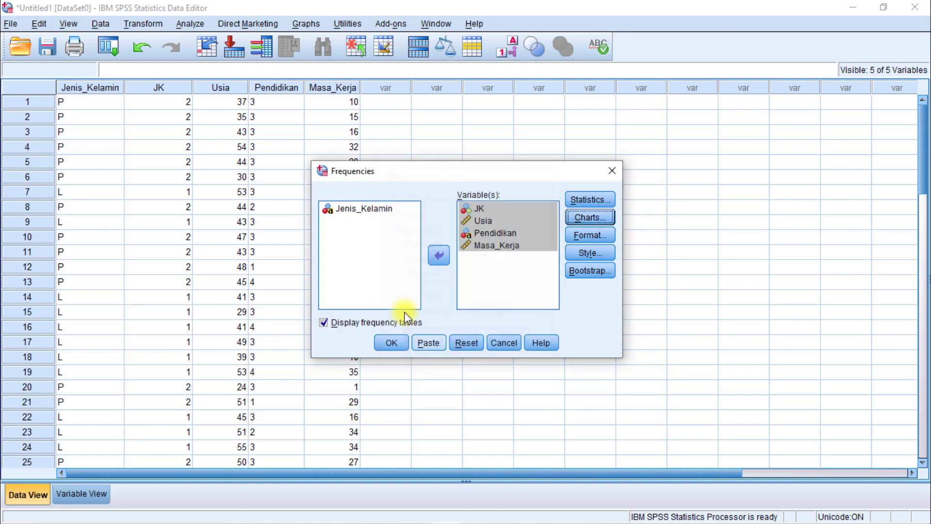
left_click(323, 322)
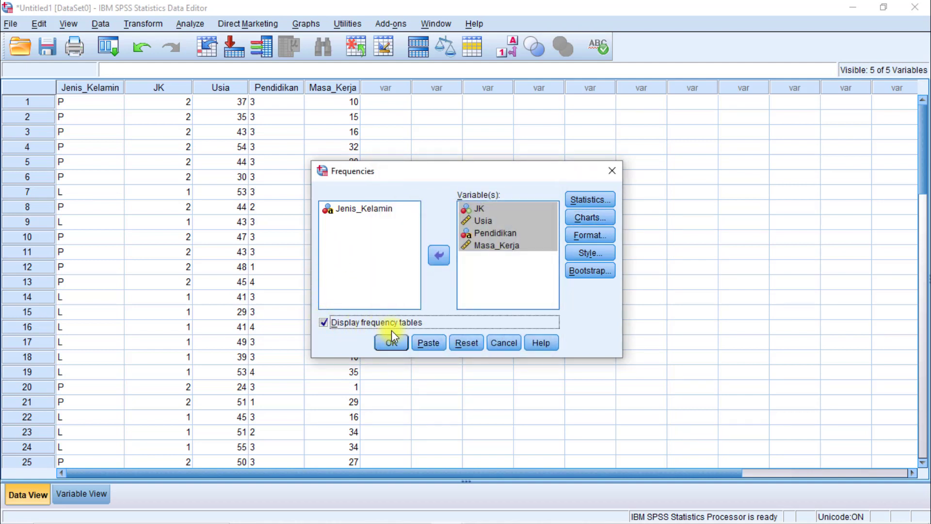
left_click(391, 343)
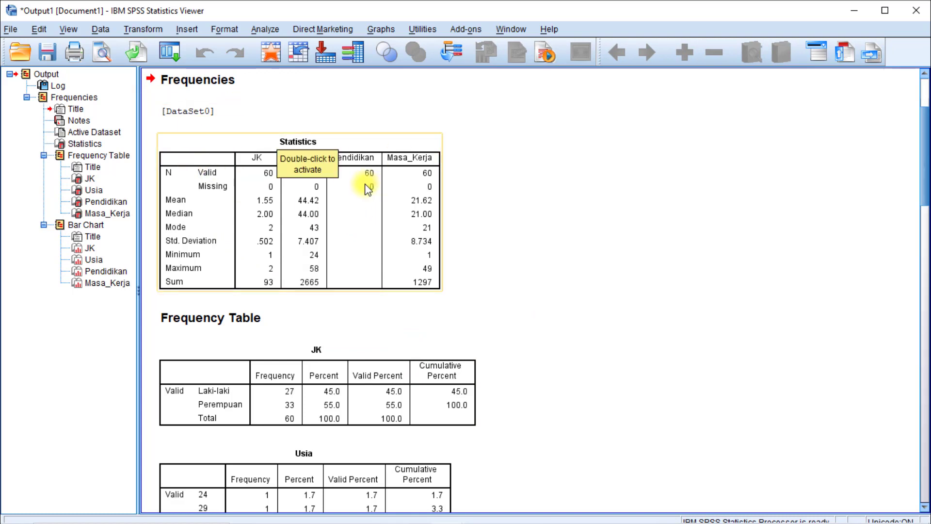
Examine the Statistics table and the JK frequency table in the output.
left_click(329, 162)
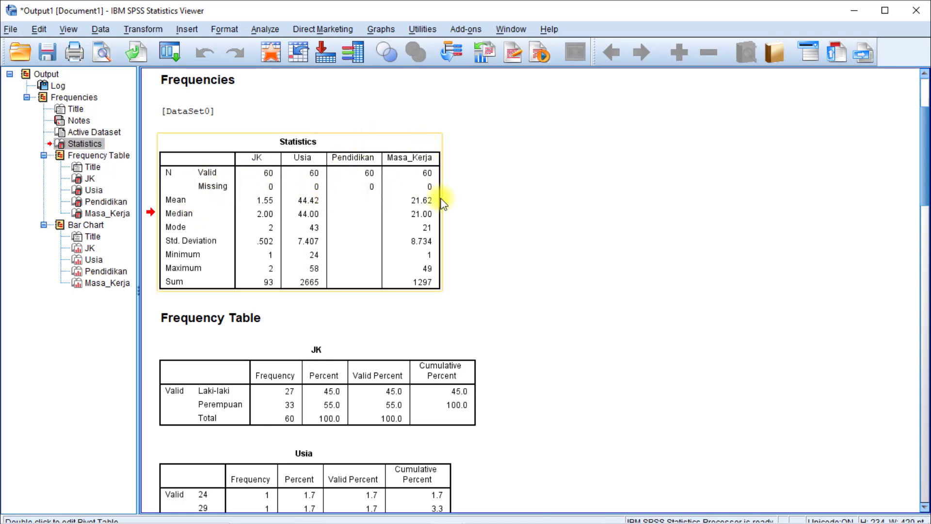
scroll(280, 318, "down", 3)
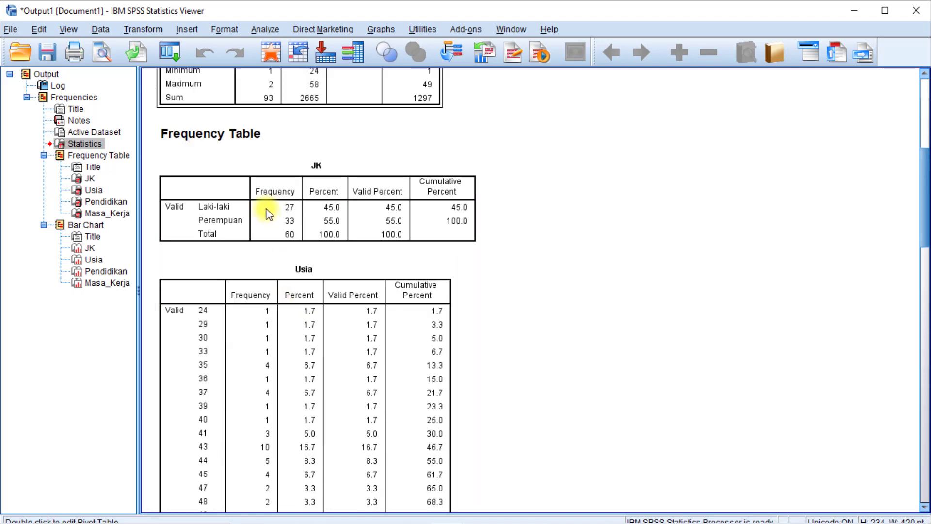
left_click(252, 167)
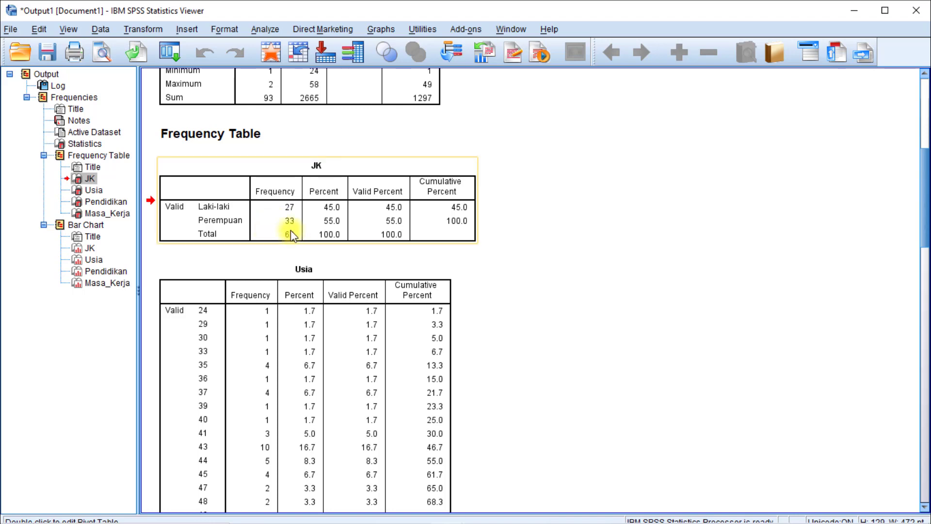
Examine the JK bar chart, the Usia frequency table and the Usia bar chart in the output.
scroll(284, 183, "down", 20)
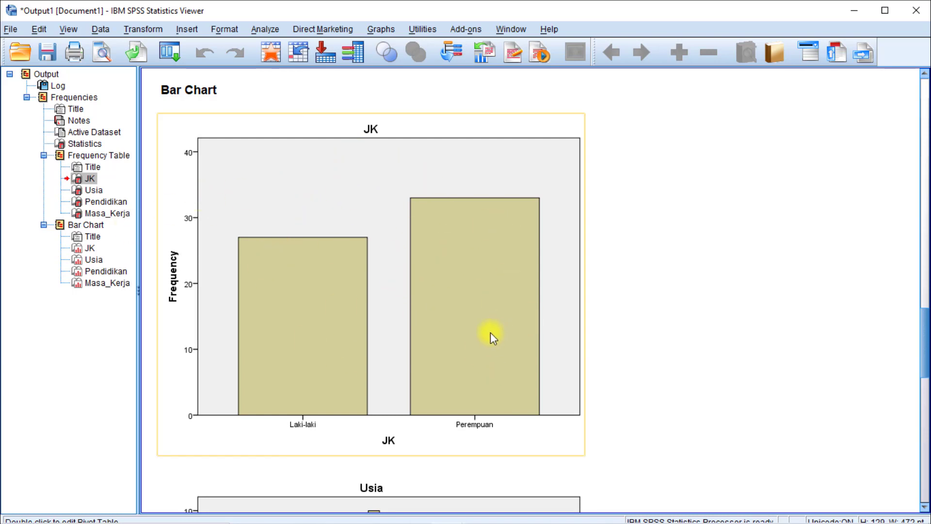
scroll(310, 291, "up", 15)
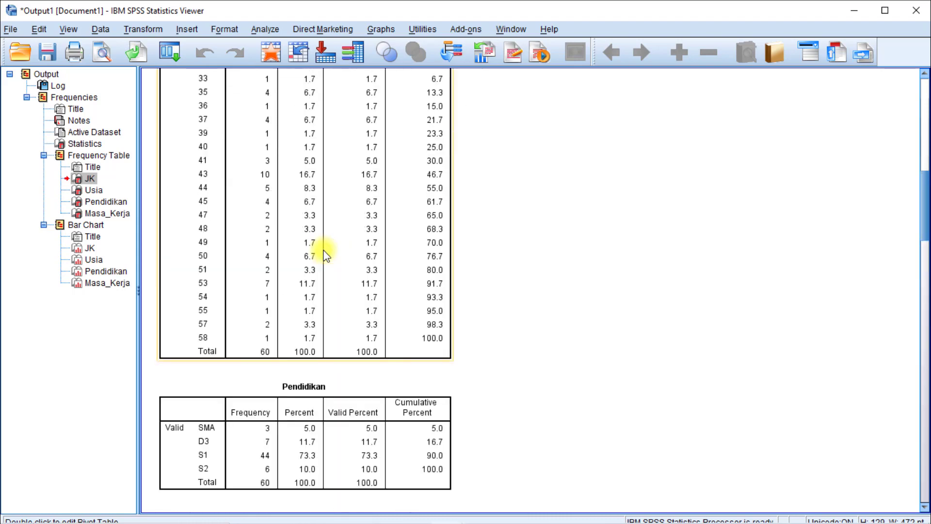
left_click(313, 252)
scroll(313, 252, "down", 10)
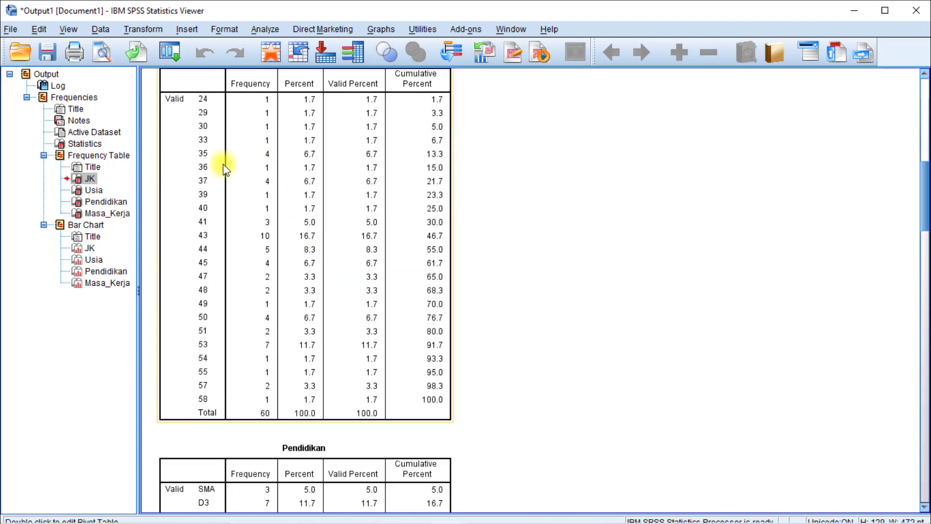
scroll(214, 150, "up", 2)
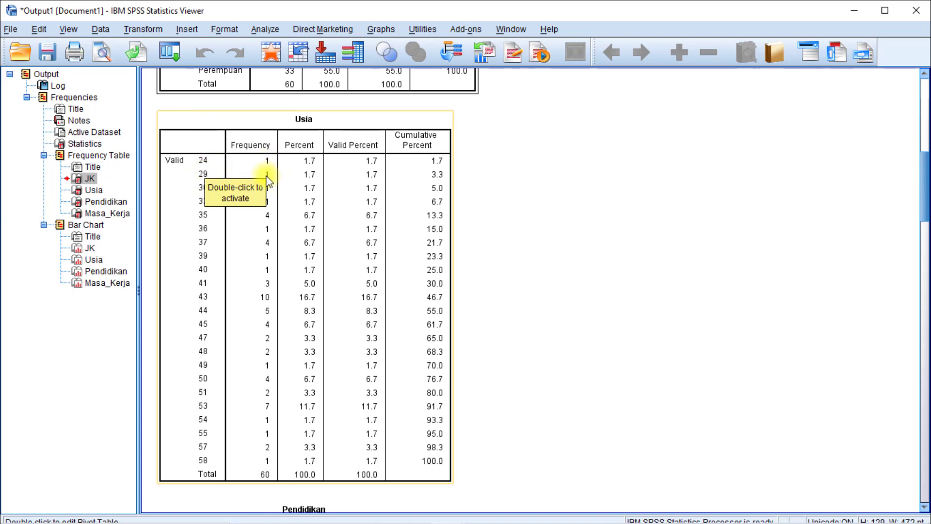
left_click(203, 191)
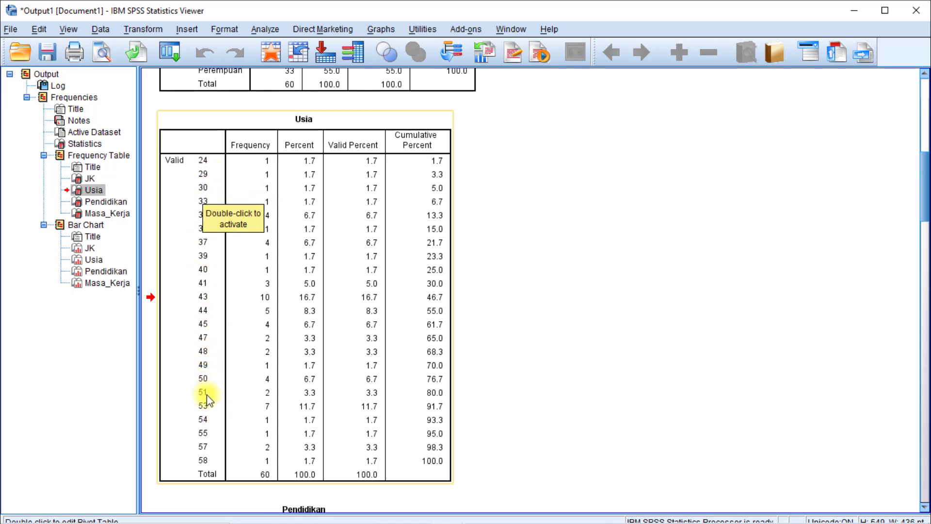
scroll(204, 315, "down", 3)
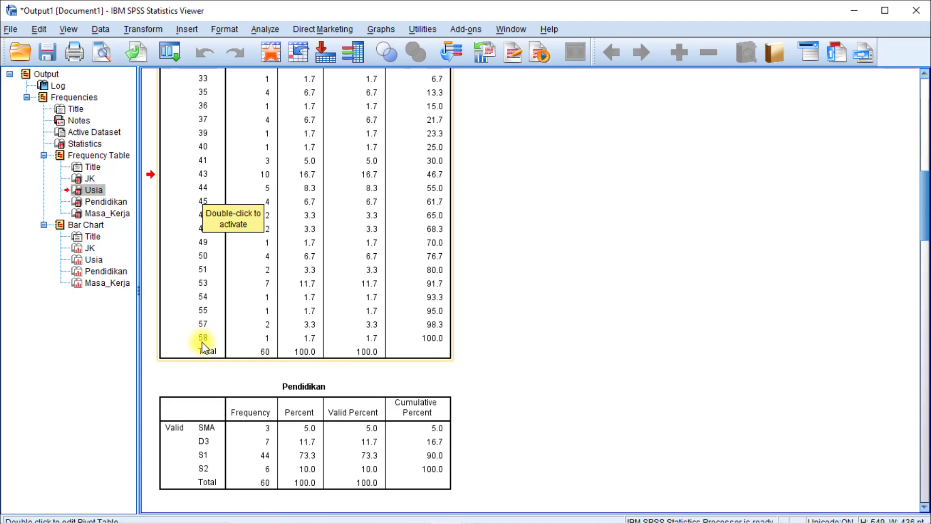
scroll(255, 260, "down", 20)
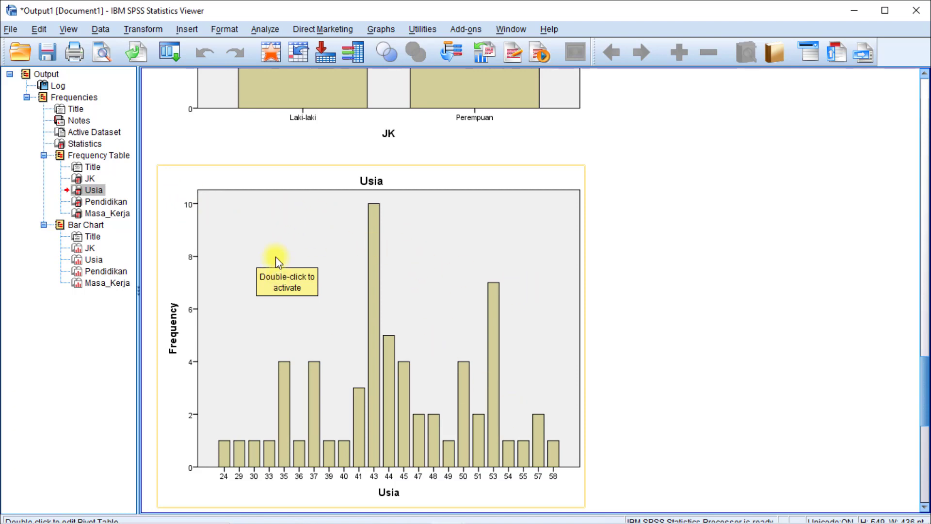
Examine the Pendidikan frequency table and its matching bar chart.
scroll(277, 255, "up", 10)
scroll(274, 240, "up", 15)
scroll(274, 241, "down", 7)
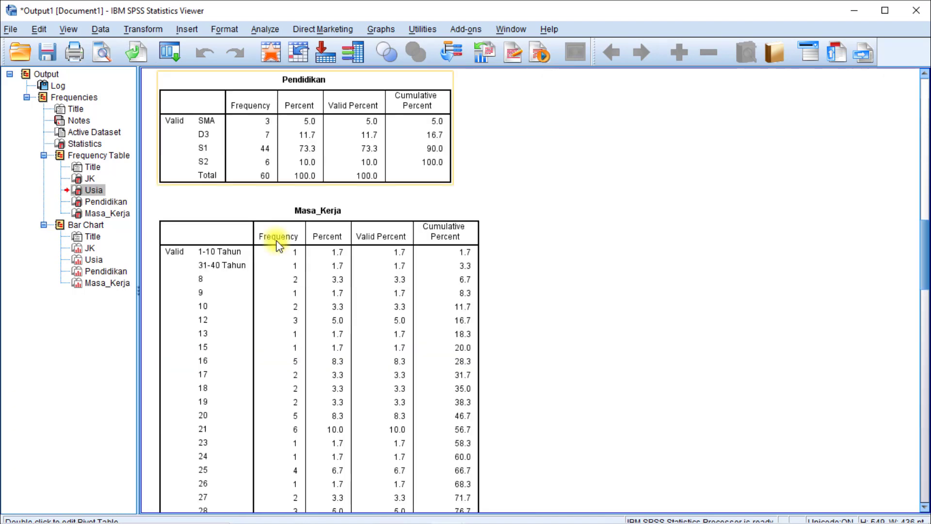
left_click(278, 201)
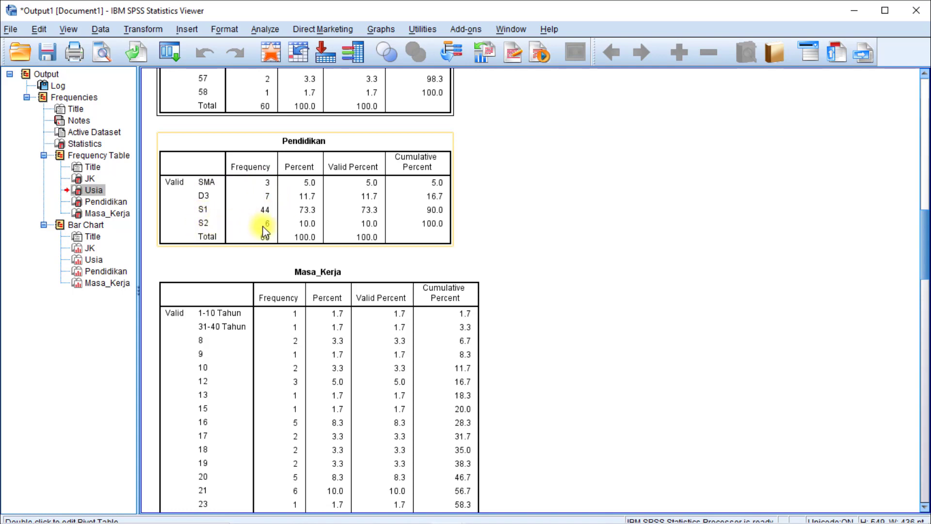
scroll(307, 221, "down", 20)
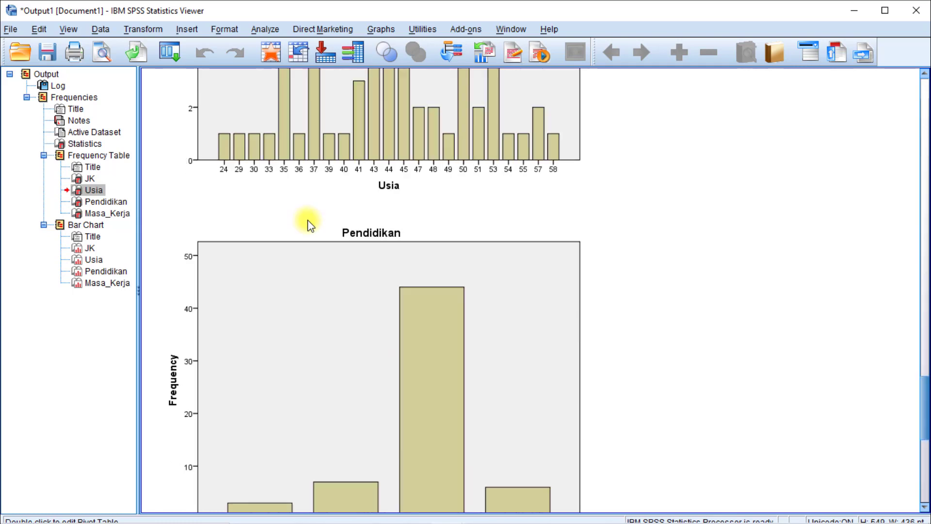
scroll(307, 219, "up", 5)
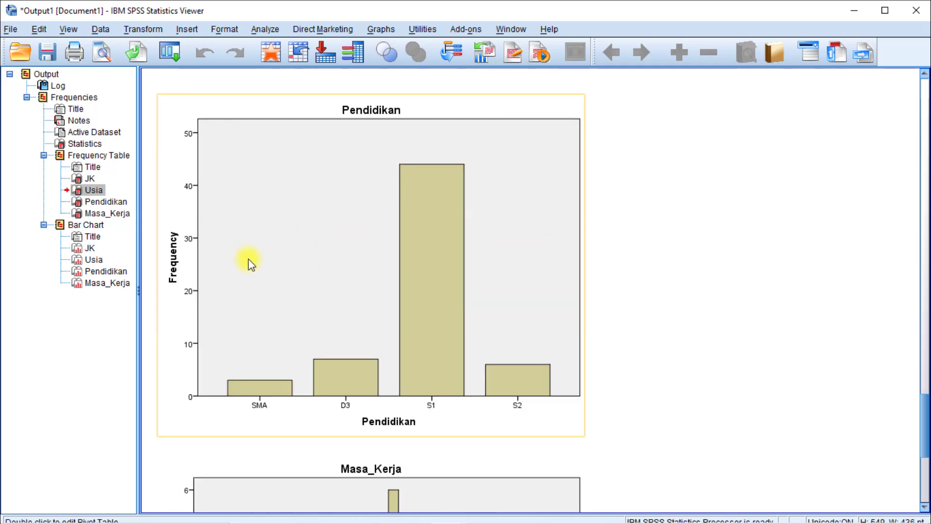
Examine the Masa_Kerja frequency table and return to the Statistics table at the beginning of the output.
left_click(185, 198)
scroll(443, 346, "up", 15)
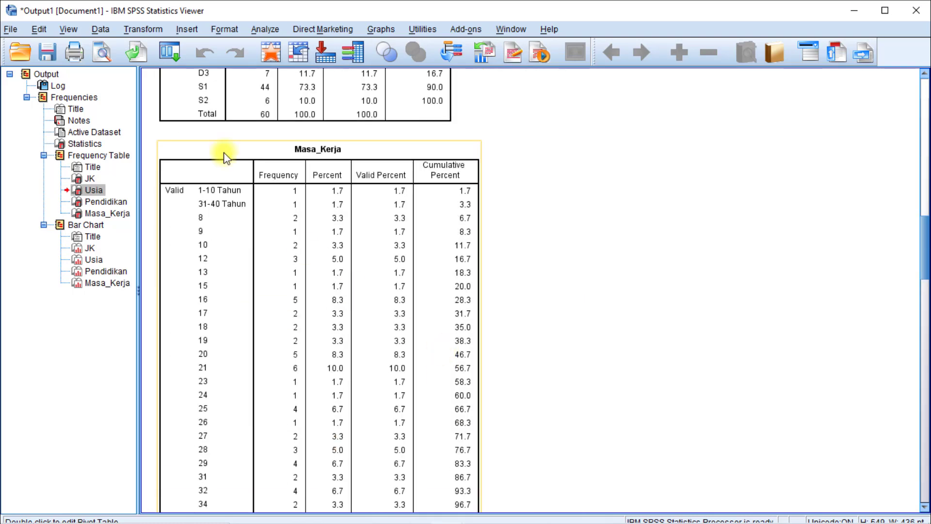
scroll(257, 189, "down", 2)
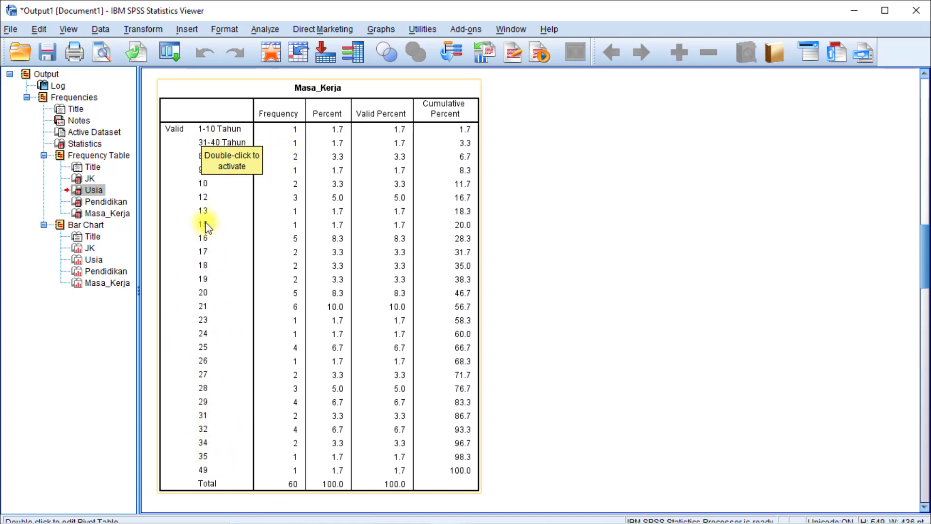
scroll(224, 325, "down", 20)
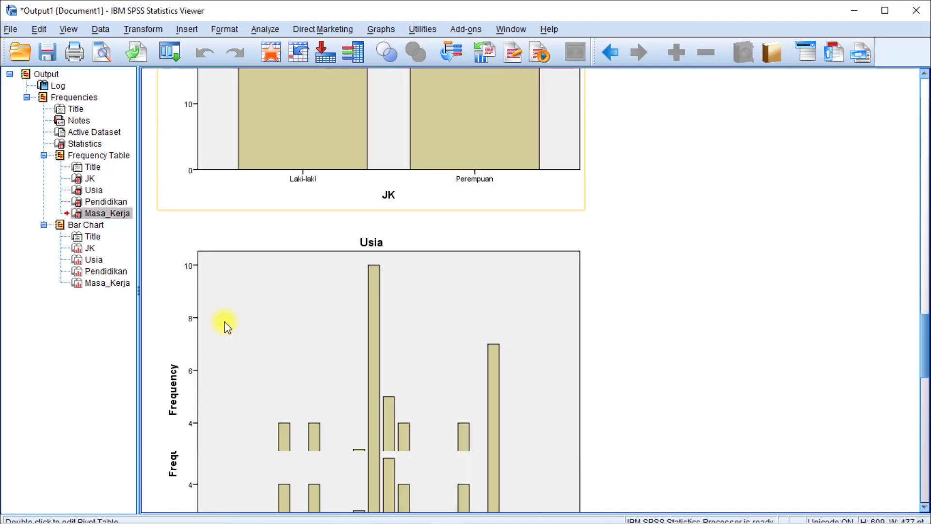
scroll(226, 334, "up", 20)
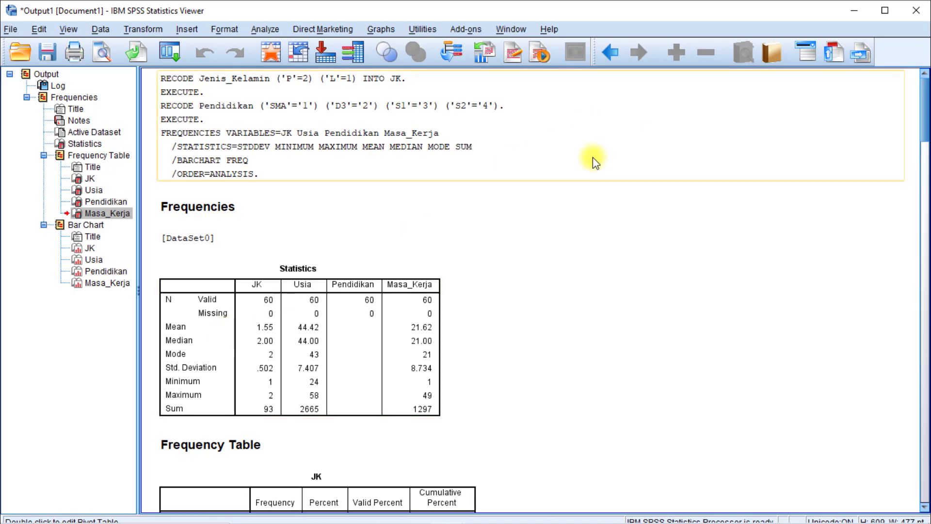
Minimize the SPSS output and data windows and review the analysis outline in the Word document Panduan 1 analisis Deskriptif Statistik.
left_click(857, 11)
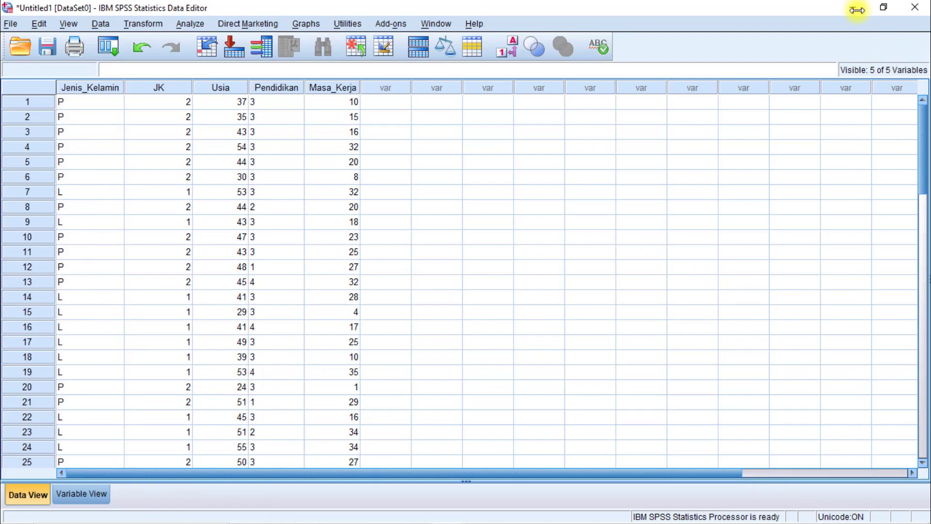
left_click(857, 10)
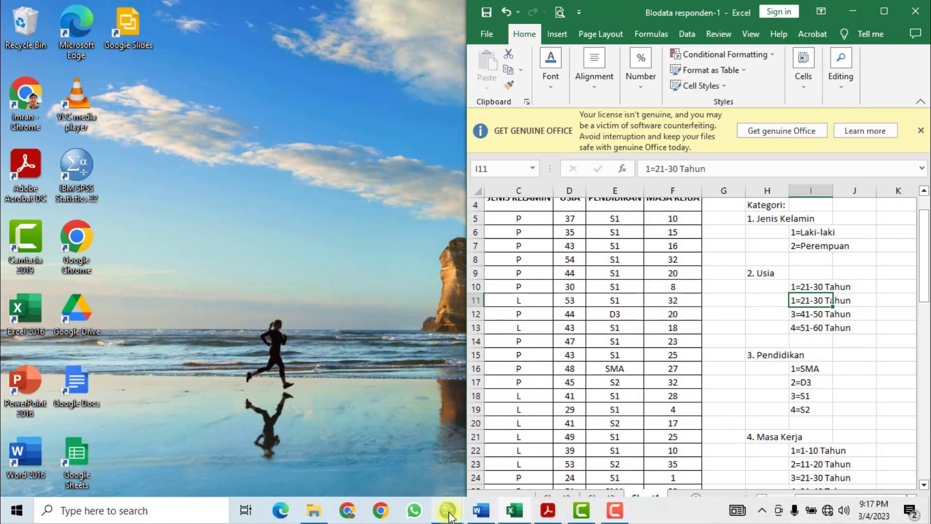
left_click(480, 509)
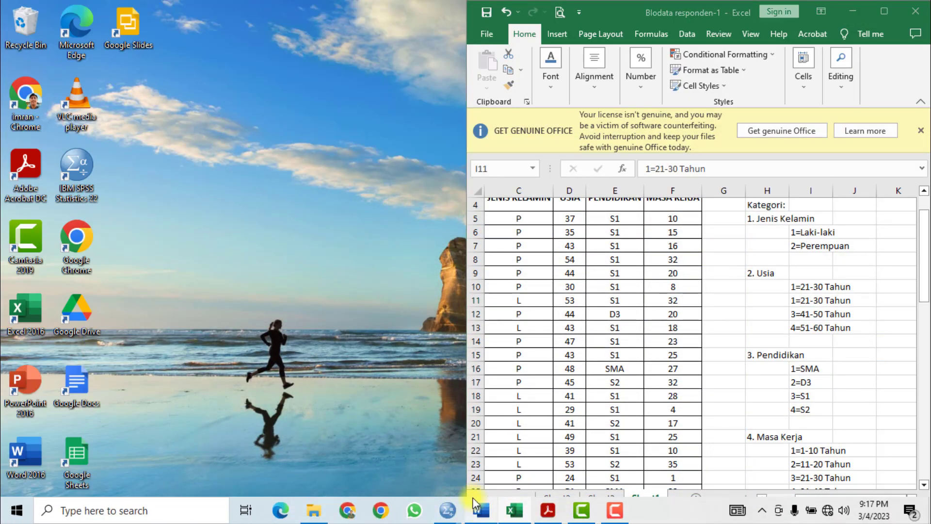
scroll(310, 238, "up", 5)
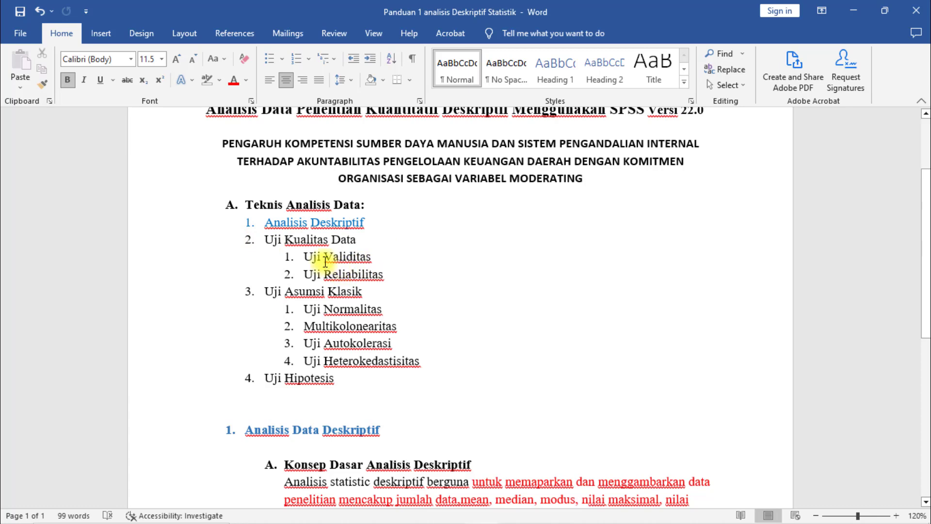
scroll(439, 271, "up", 3)
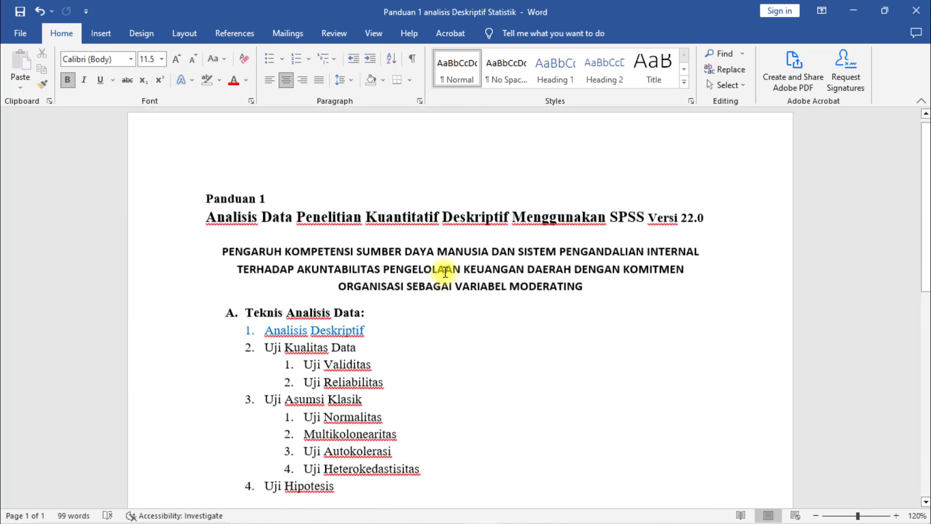